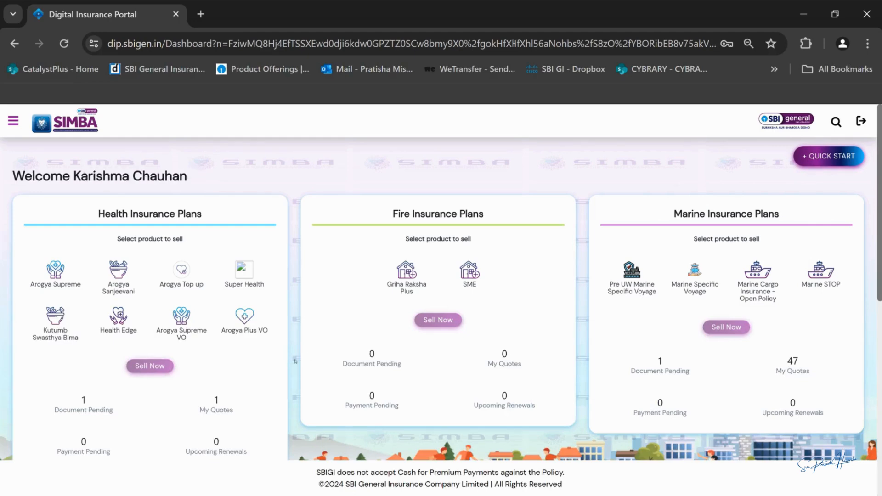
pyautogui.scroll(-7, 292, 364)
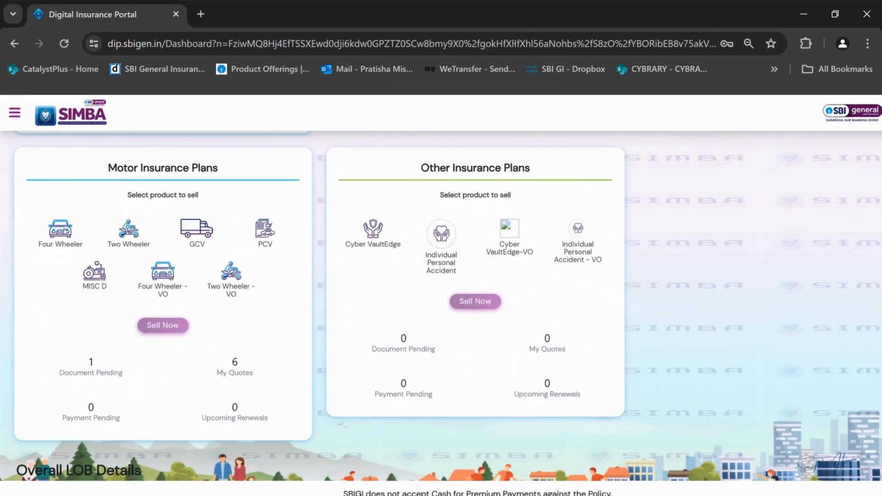
pyautogui.click(56, 238)
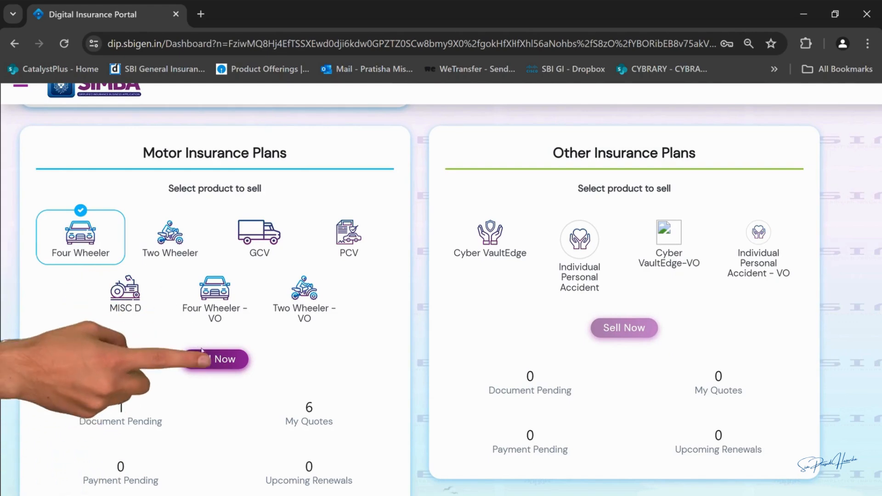
pyautogui.click(209, 360)
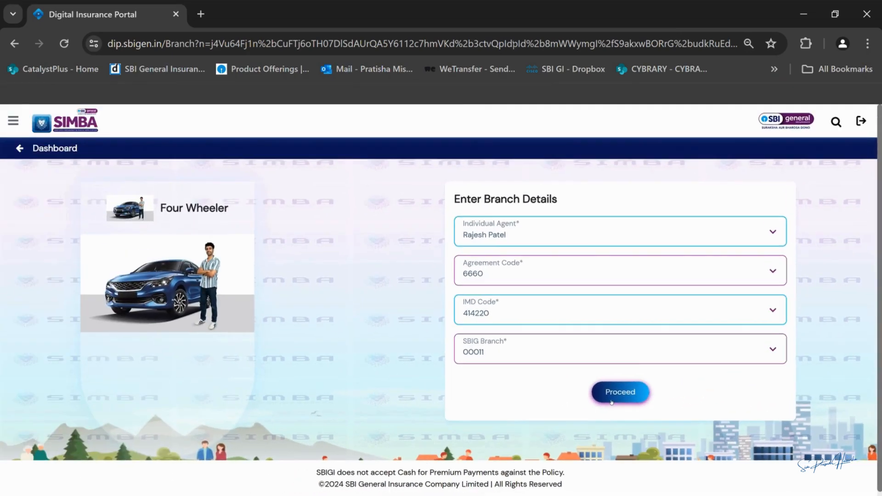
pyautogui.click(554, 389)
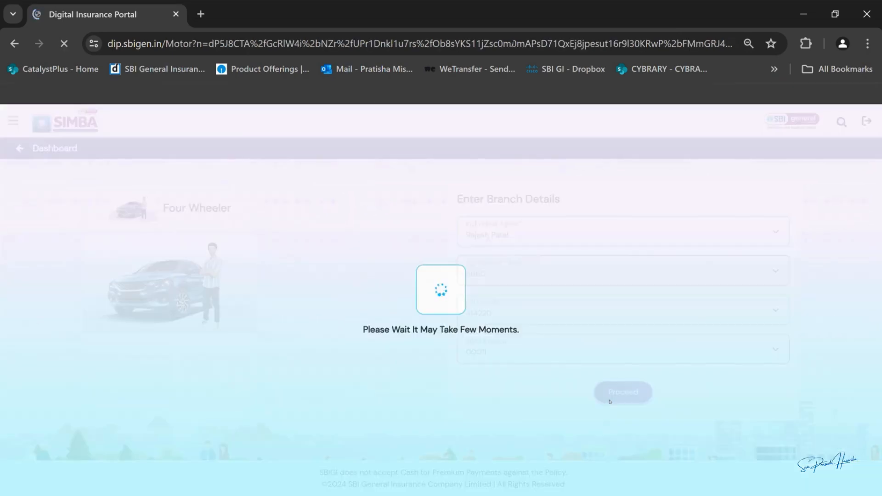
# Step: Set up a new-customer Bundled Product for a Ford Classic 1.4 Titanium (D)
pyautogui.click(409, 256)
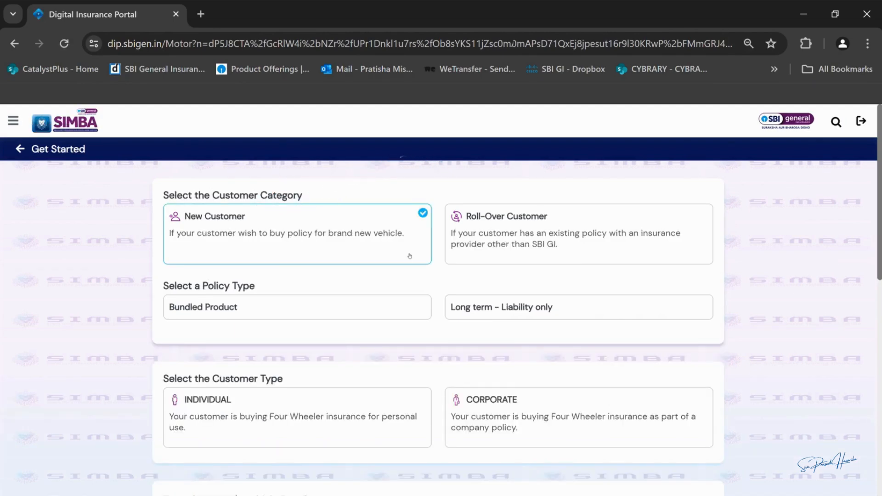
pyautogui.click(406, 207)
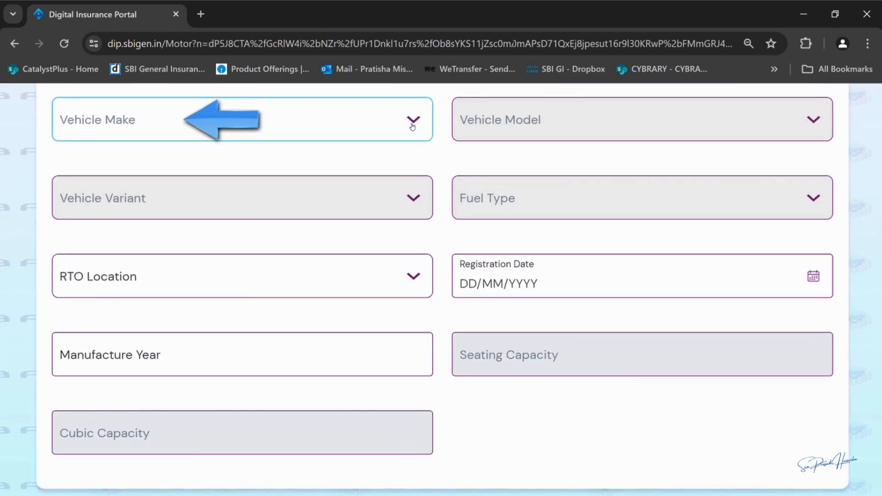
pyautogui.click(416, 223)
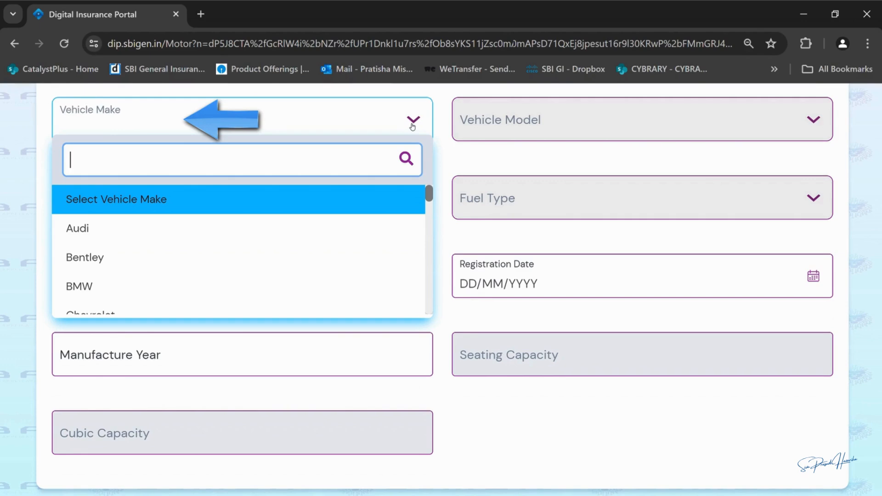
pyautogui.write('fo')
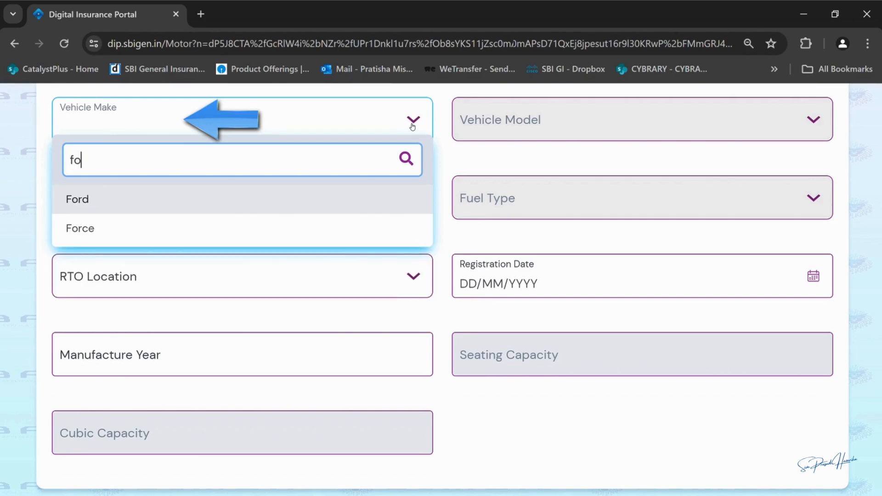
pyautogui.write('r')
pyautogui.click(402, 205)
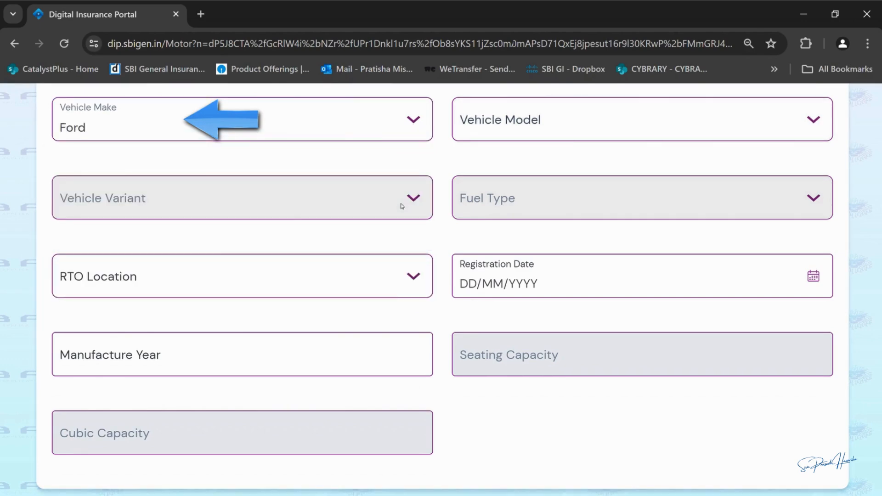
pyautogui.click(481, 129)
pyautogui.write('cl')
pyautogui.click(501, 232)
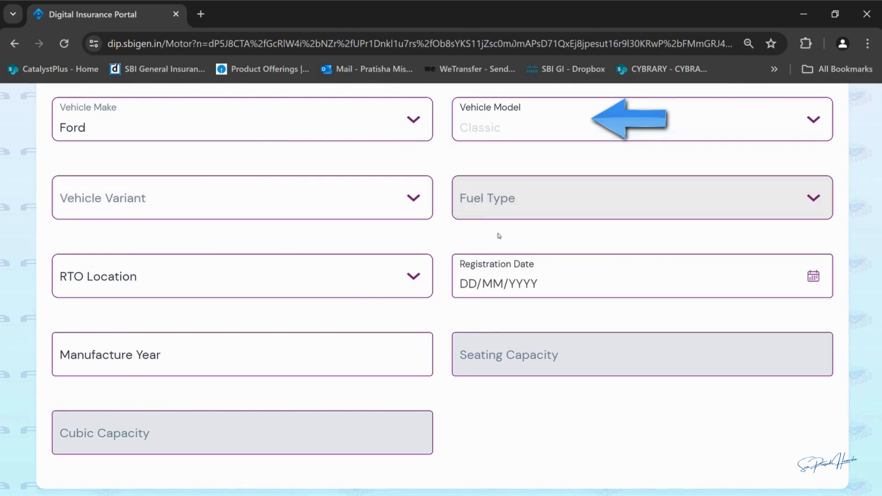
pyautogui.click(386, 211)
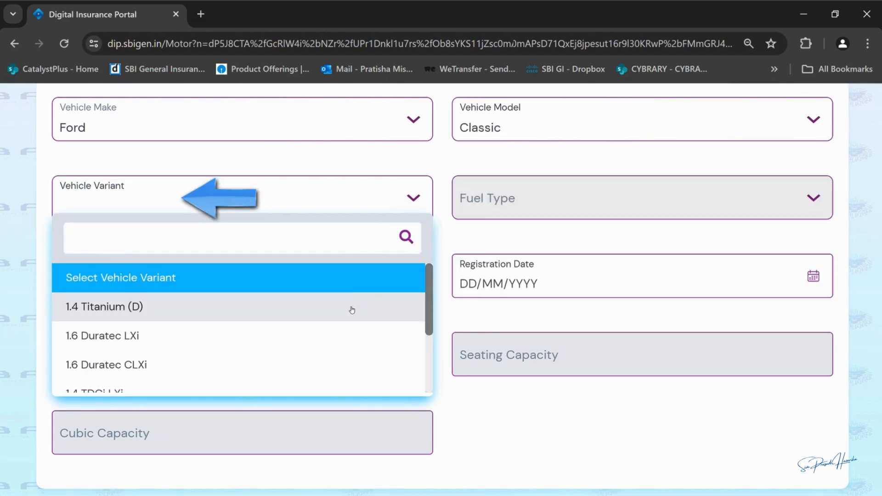
pyautogui.click(352, 308)
# Step: Set RTO to Navi Mumbai - MH and registration date 14/02/2024, then proceed to plans
pyautogui.click(375, 290)
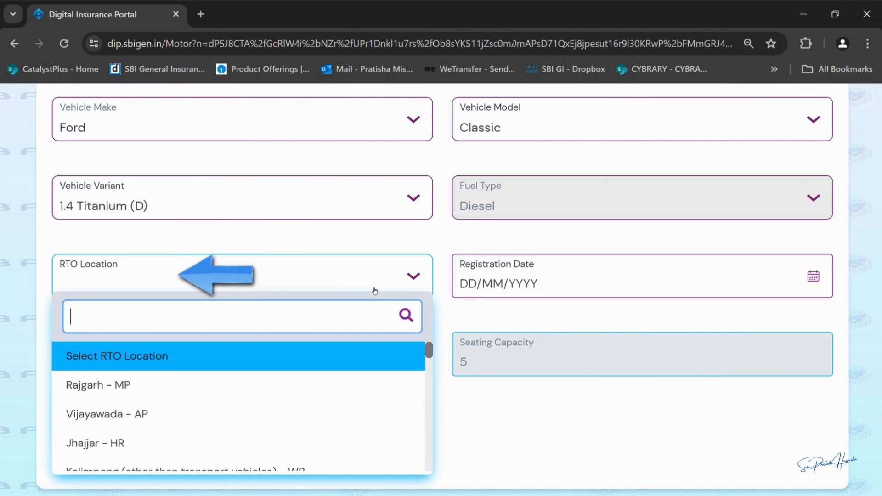
pyautogui.write('navi')
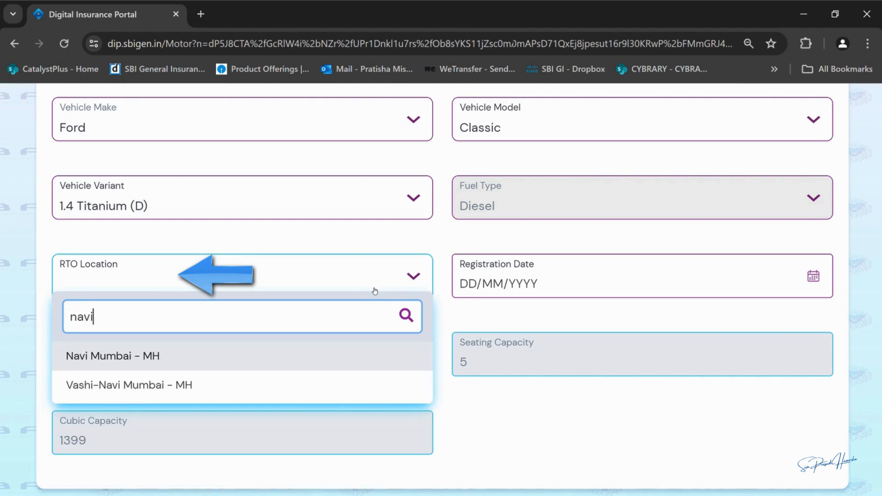
pyautogui.press('Return')
pyautogui.click(602, 280)
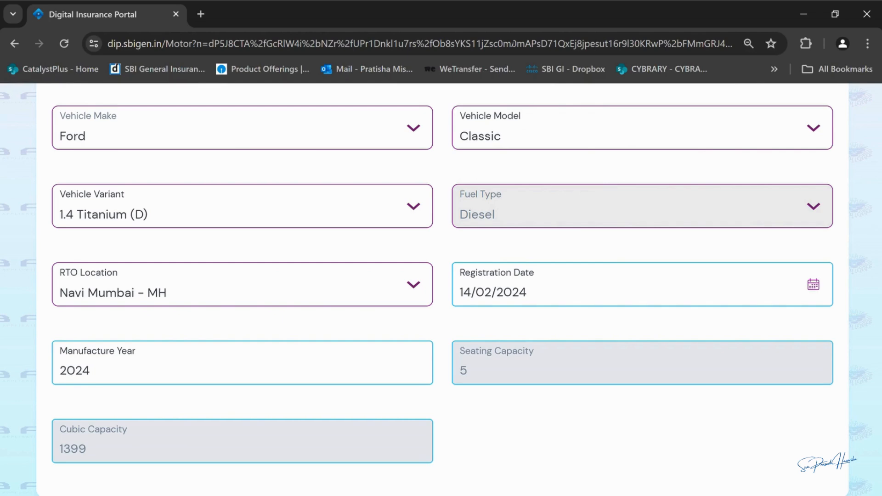
pyautogui.scroll(-2, 441, 289)
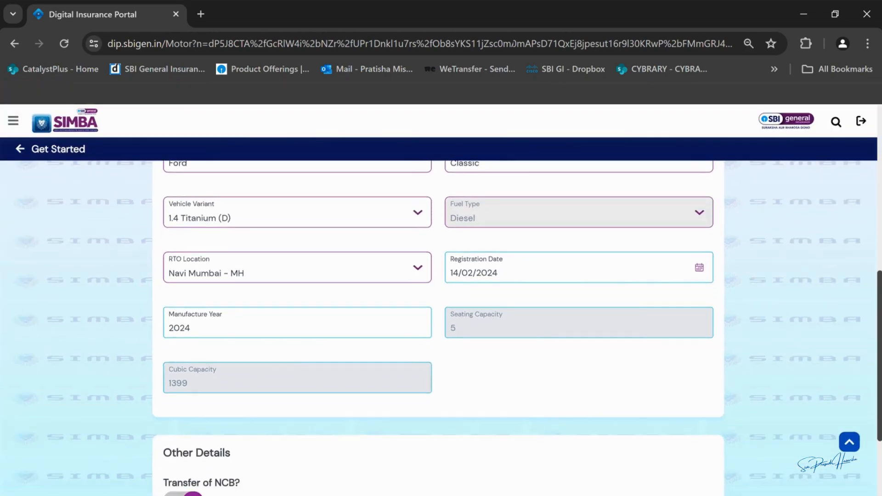
pyautogui.scroll(-2, 441, 328)
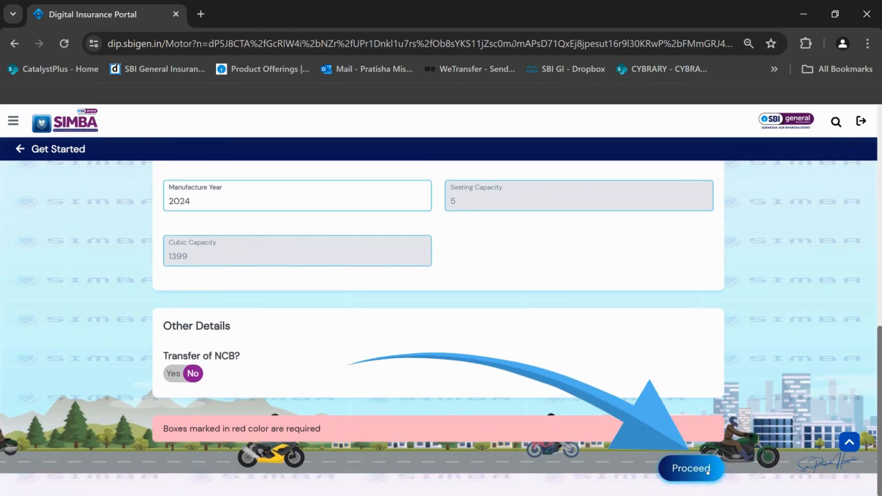
pyautogui.click(691, 468)
# Step: Re-save the insured declared value unchanged at ₹756720, then review the Silver, Gold and Platinum plans
pyautogui.scroll(10, 849, 398)
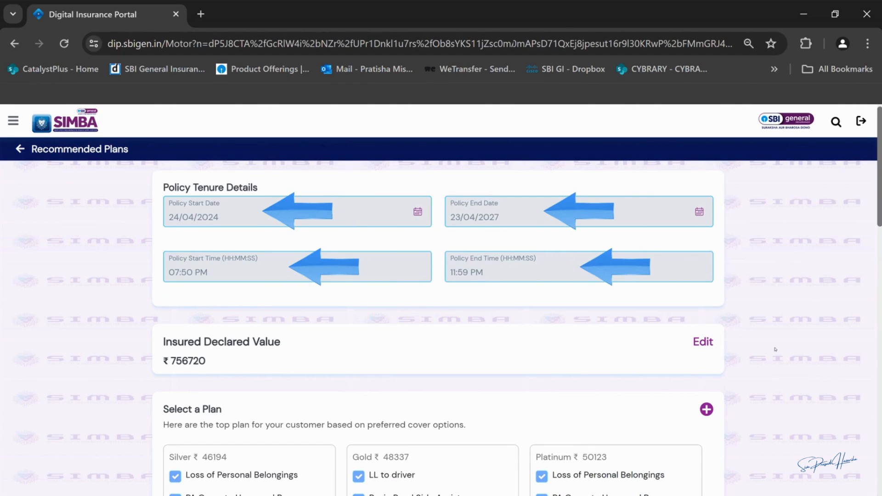
pyautogui.click(705, 343)
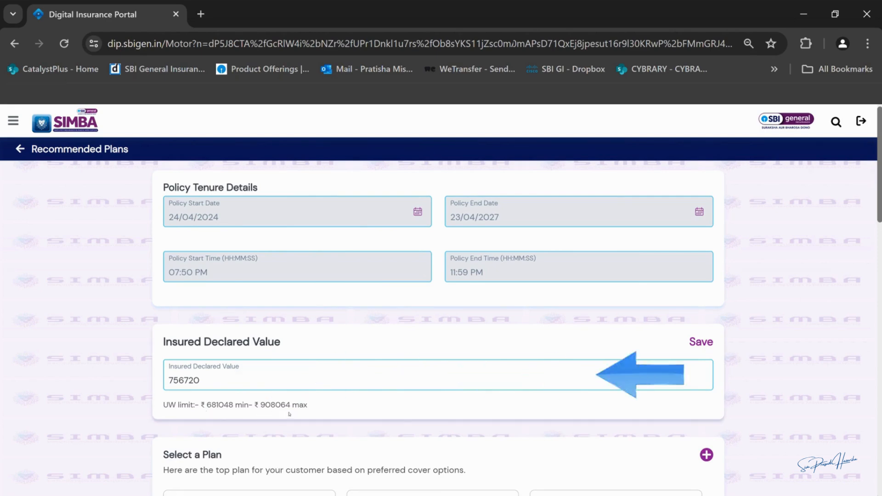
pyautogui.click(703, 343)
pyautogui.scroll(-5, 704, 346)
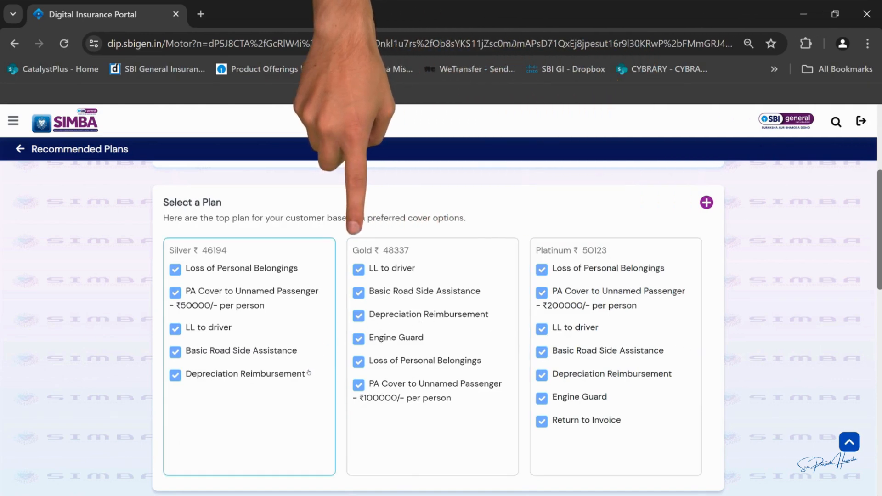
pyautogui.scroll(-7, 303, 406)
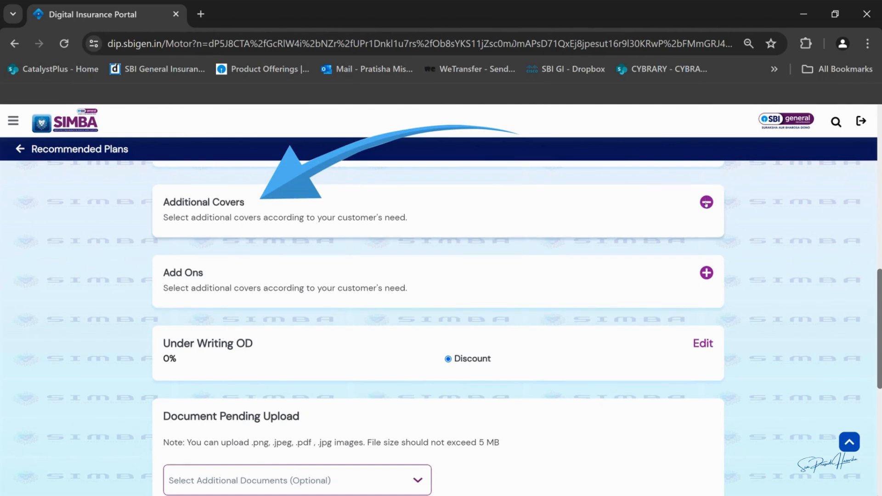
# Step: Review the Third Party additional covers and the Add Ons list, then scroll to the Premium Breakup
pyautogui.click(707, 203)
pyautogui.click(277, 252)
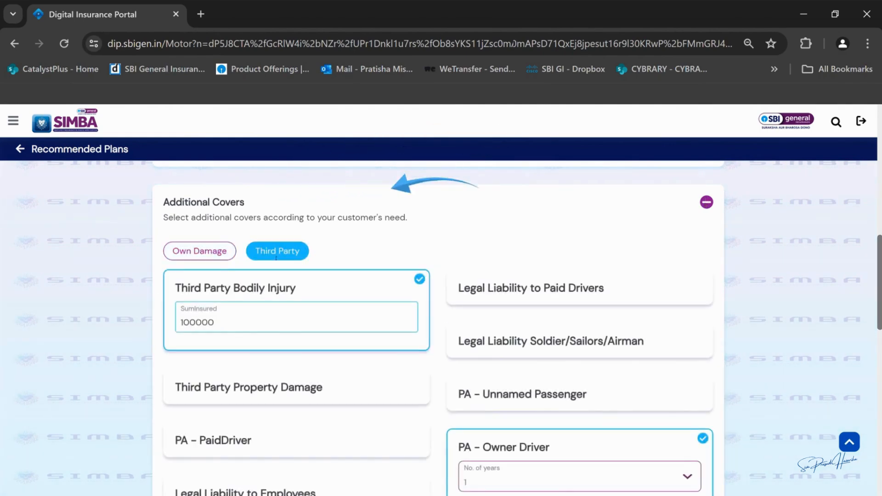
pyautogui.scroll(-4, 787, 304)
pyautogui.scroll(-3, 787, 304)
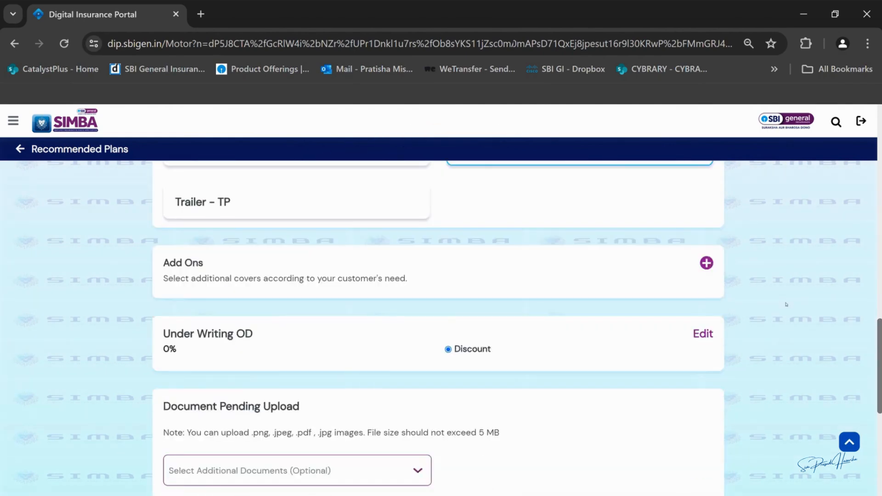
pyautogui.click(706, 260)
pyautogui.scroll(-6, 705, 260)
pyautogui.scroll(-4, 877, 305)
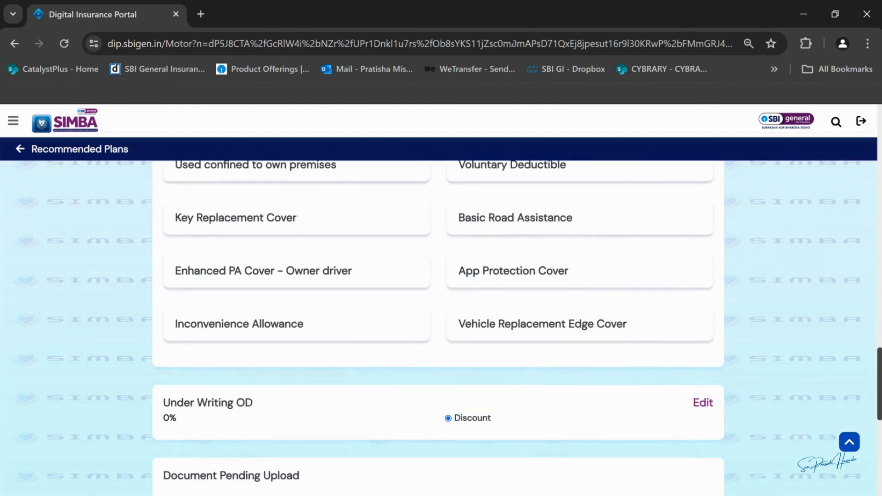
pyautogui.scroll(7, 877, 304)
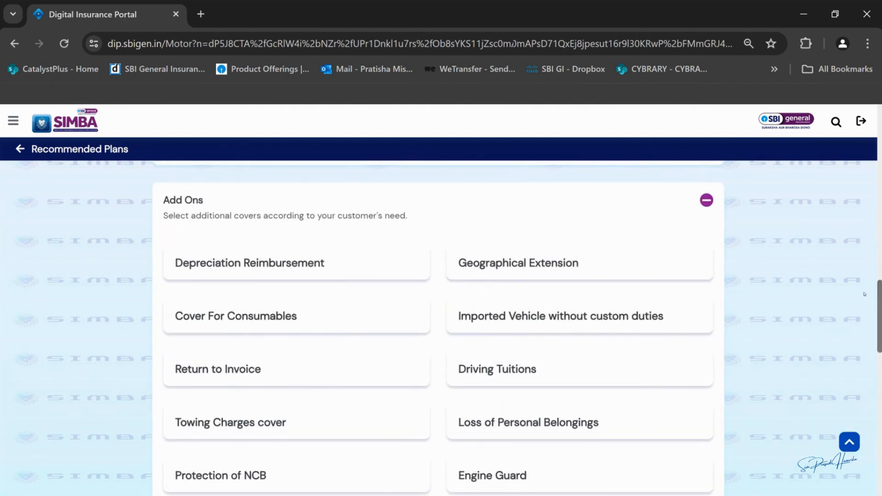
pyautogui.click(707, 200)
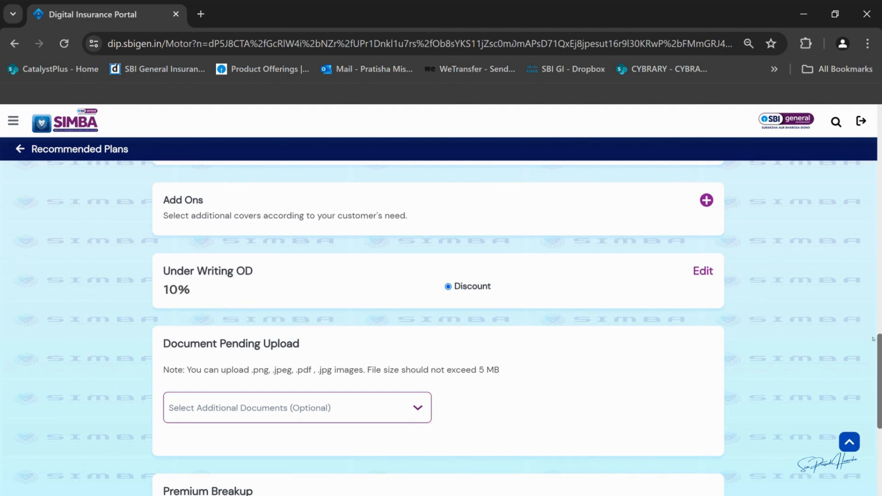
pyautogui.scroll(-4, 879, 344)
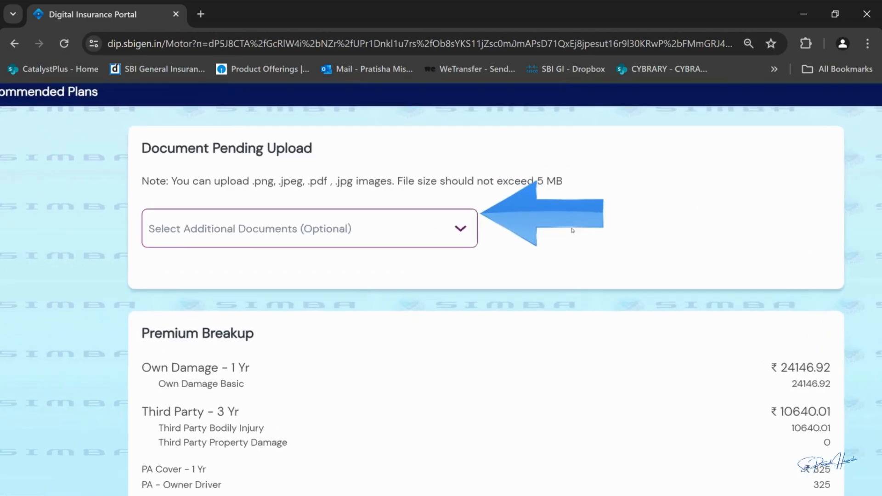
# Step: Recalculate the premium to ₹41432 and convert the quote into a proposal
pyautogui.click(419, 264)
pyautogui.moveTo(504, 290)
pyautogui.mouseDown()
pyautogui.moveTo(503, 317)
pyautogui.moveTo(476, 375)
pyautogui.mouseUp()
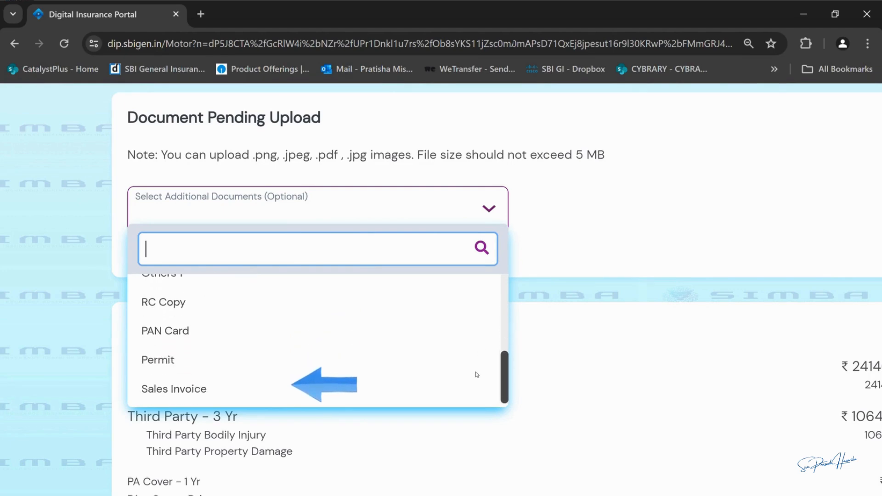
pyautogui.click(494, 209)
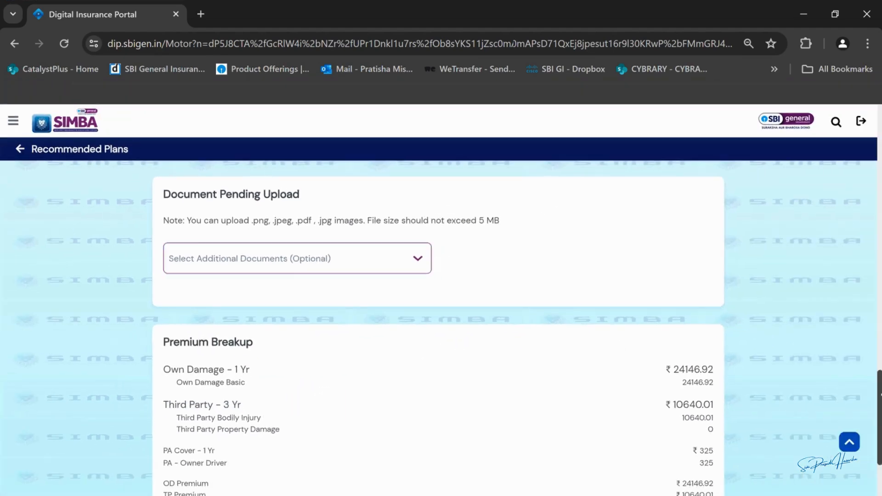
pyautogui.scroll(-3, 438, 329)
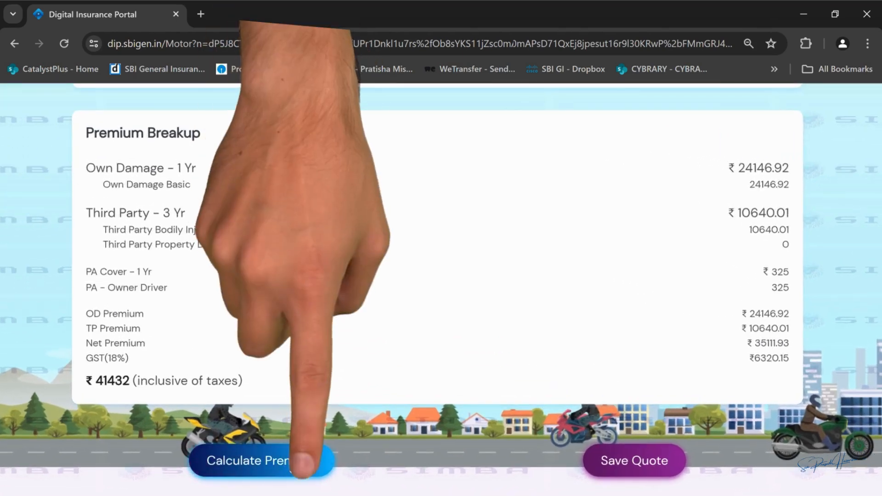
pyautogui.click(294, 464)
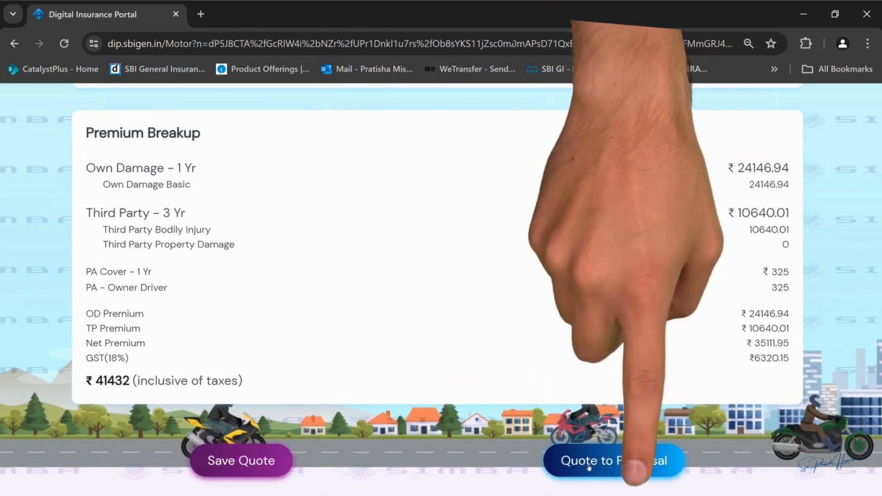
pyautogui.click(589, 466)
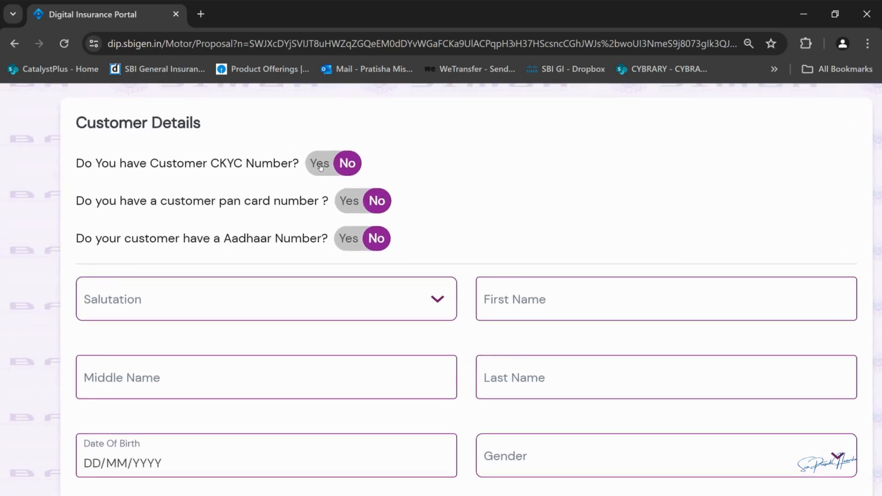
# Step: Set the KYC route to CKYC No, PAN No and Aadhaar Yes
pyautogui.click(321, 165)
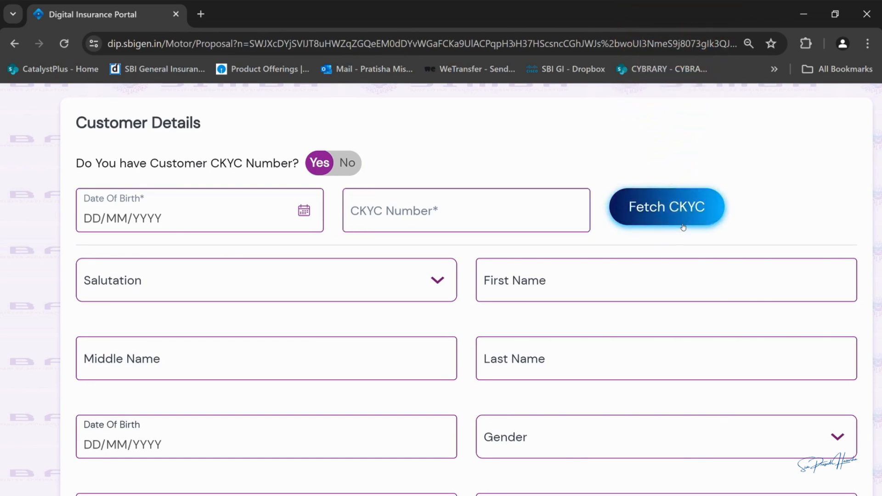
pyautogui.click(347, 166)
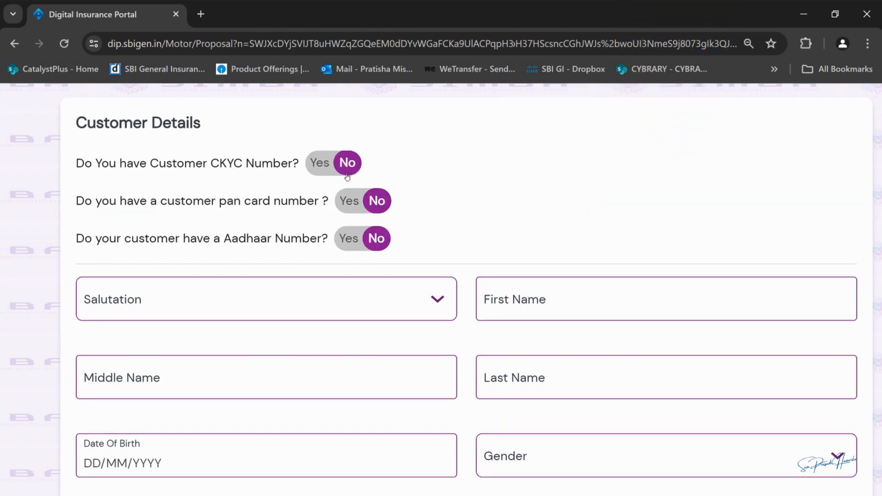
pyautogui.click(350, 205)
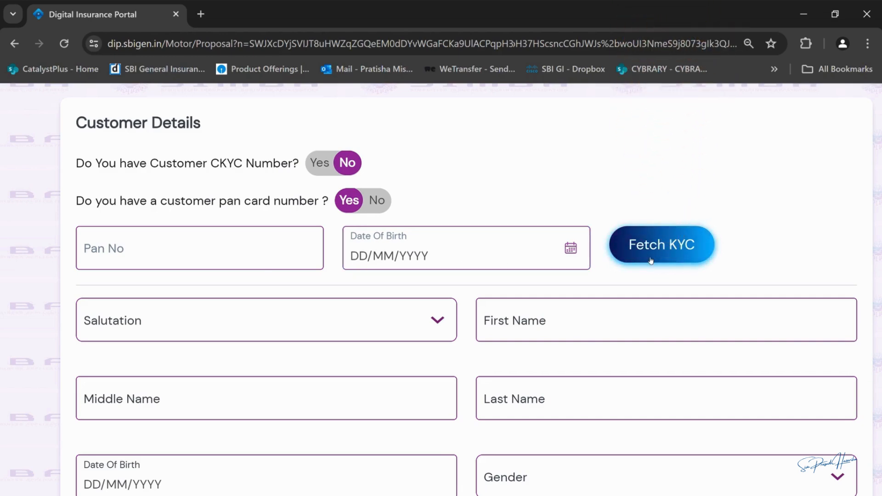
pyautogui.click(377, 201)
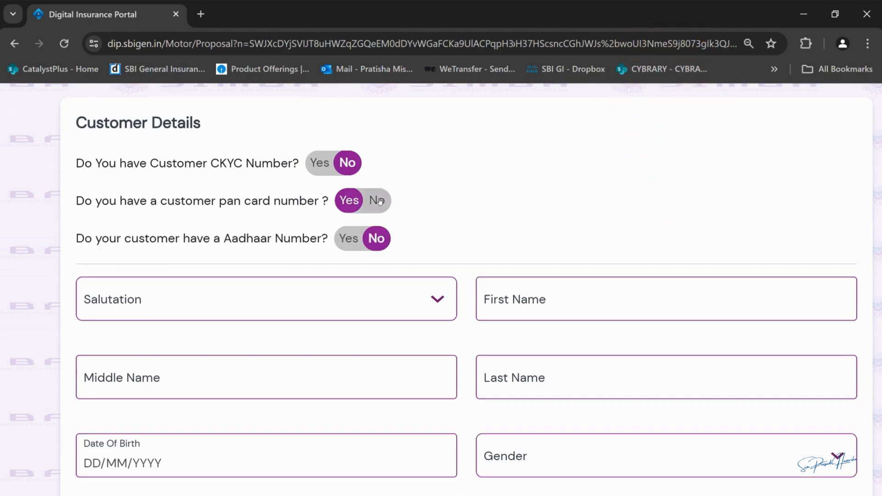
pyautogui.click(352, 237)
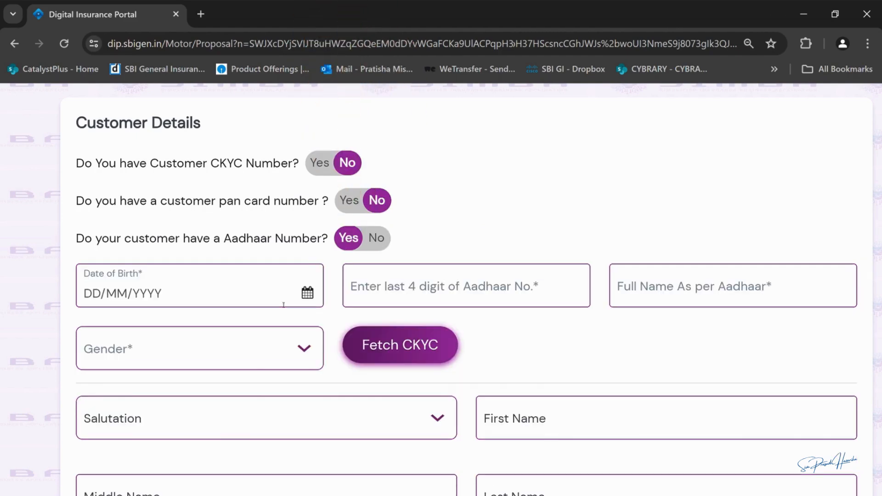
pyautogui.click(184, 293)
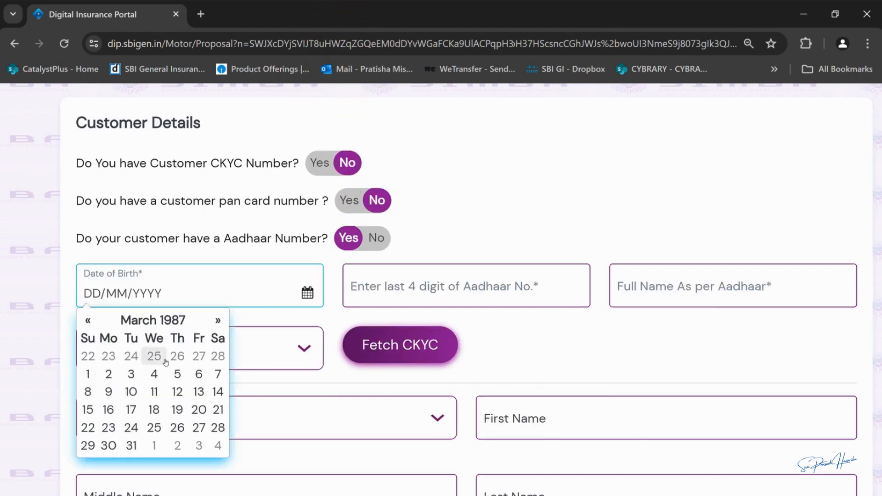
pyautogui.click(219, 427)
pyautogui.click(433, 287)
pyautogui.write('8888')
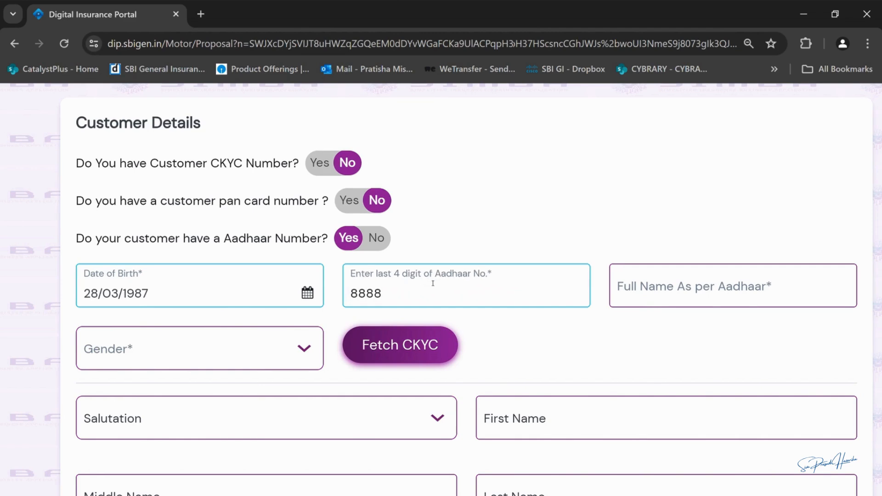
pyautogui.press('Tab')
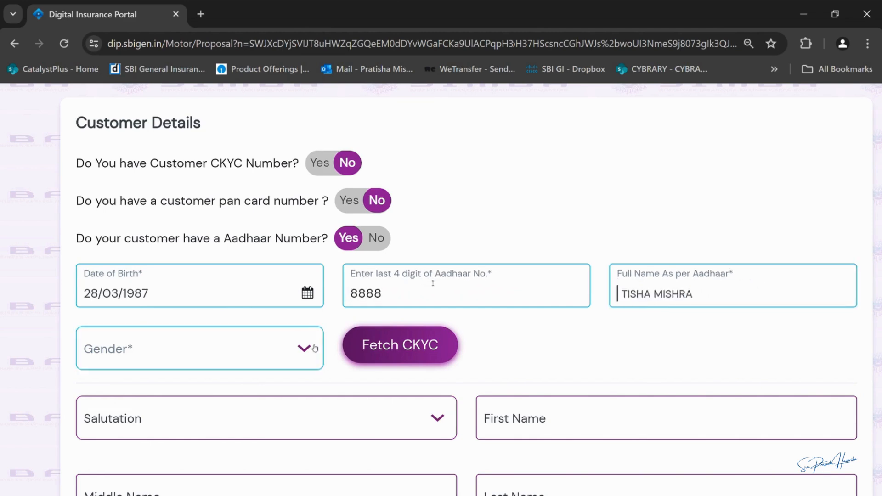
pyautogui.click(315, 348)
pyautogui.click(111, 484)
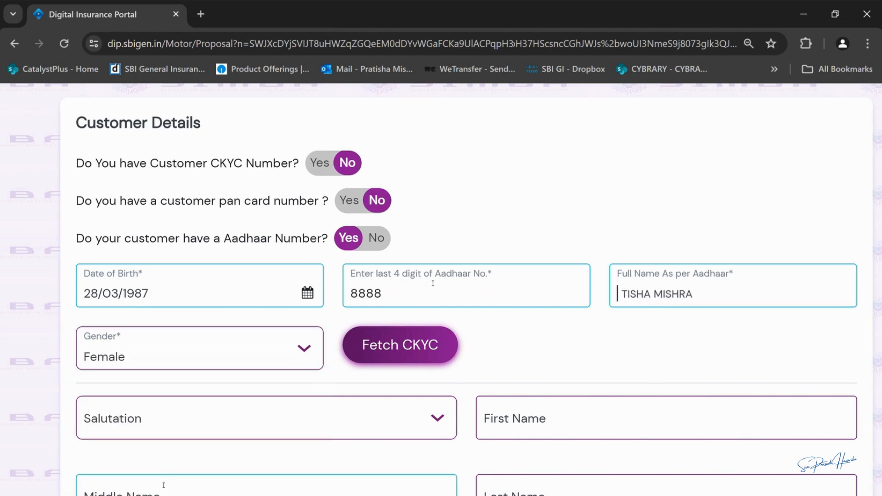
pyautogui.click(381, 351)
# Step: Scroll through the auto-filled customer details to confirm CKYC Verified Successfully
pyautogui.scroll(-2, 497, 343)
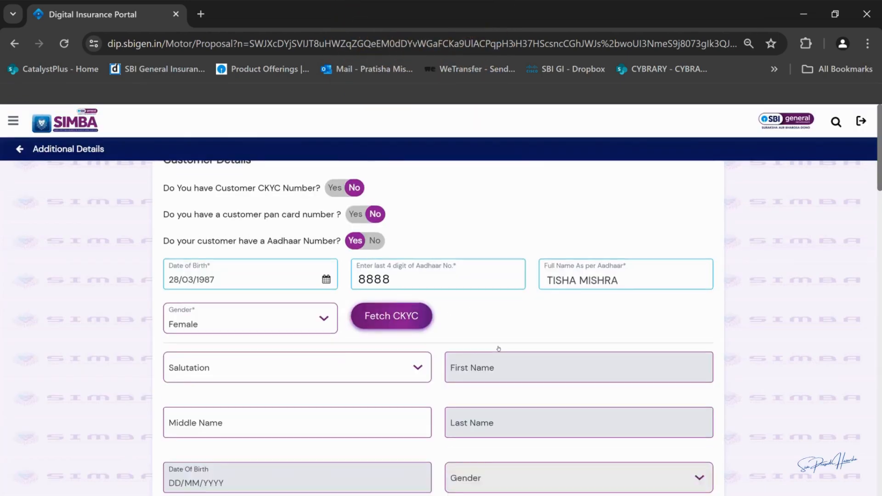
pyautogui.scroll(-4, 498, 349)
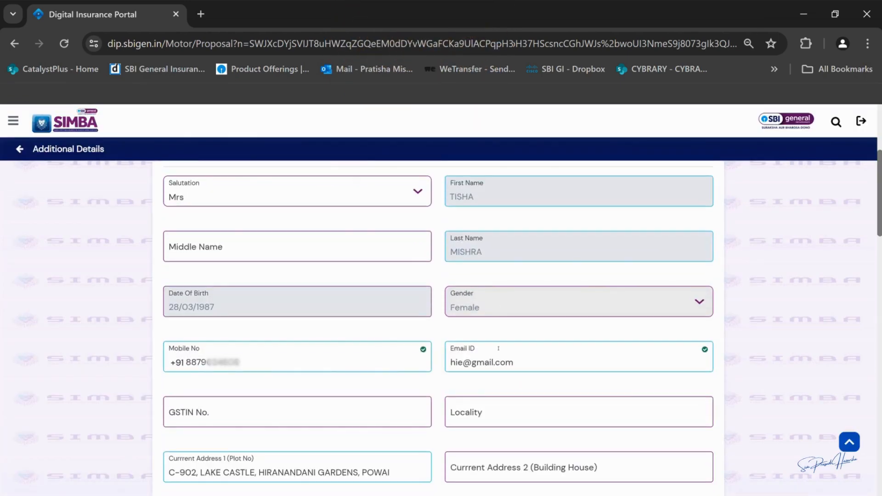
pyautogui.scroll(-3, 498, 348)
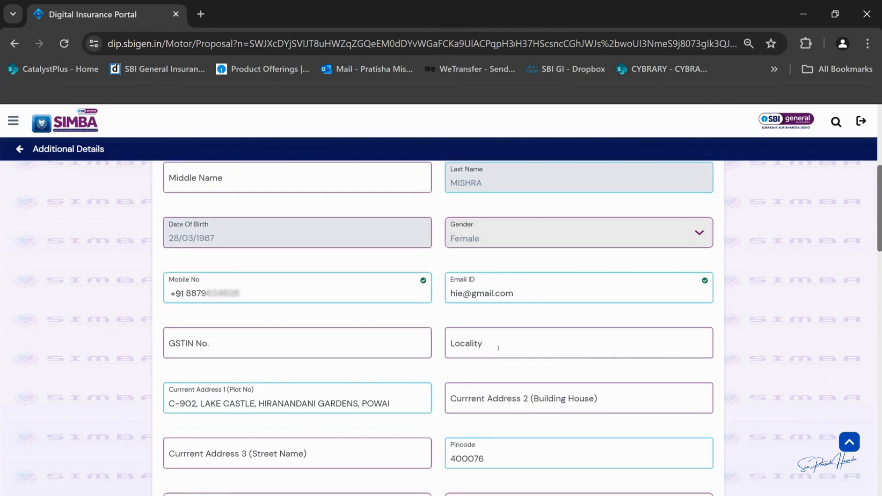
pyautogui.scroll(-5, 497, 347)
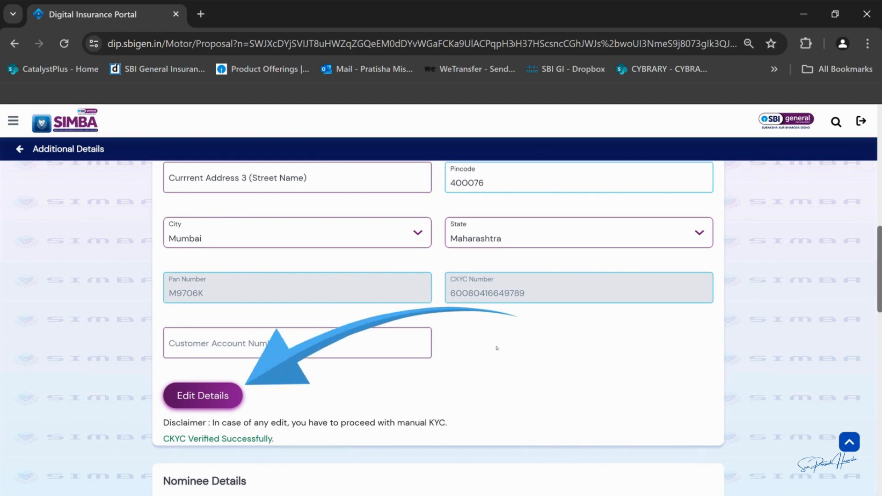
pyautogui.scroll(12, 497, 348)
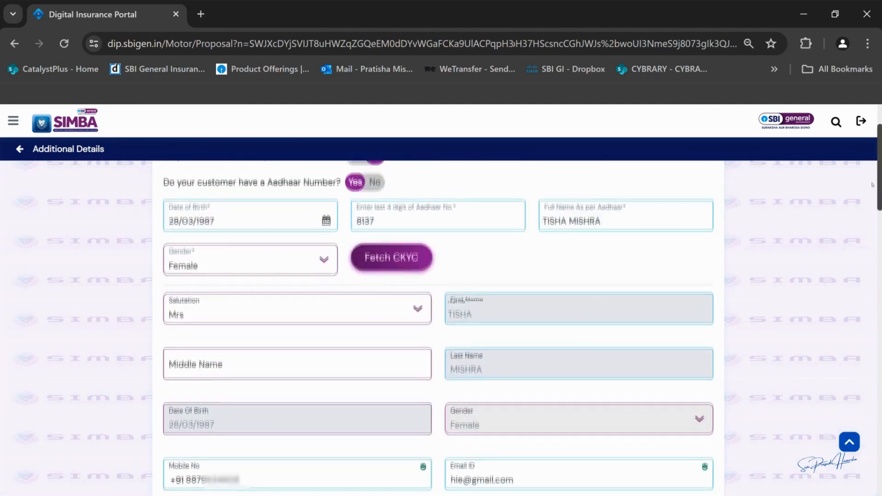
# Step: Switch Aadhaar to No and enter salutation Mr, the customer's name, birth date 01/01/1990, gender Male
pyautogui.click(374, 272)
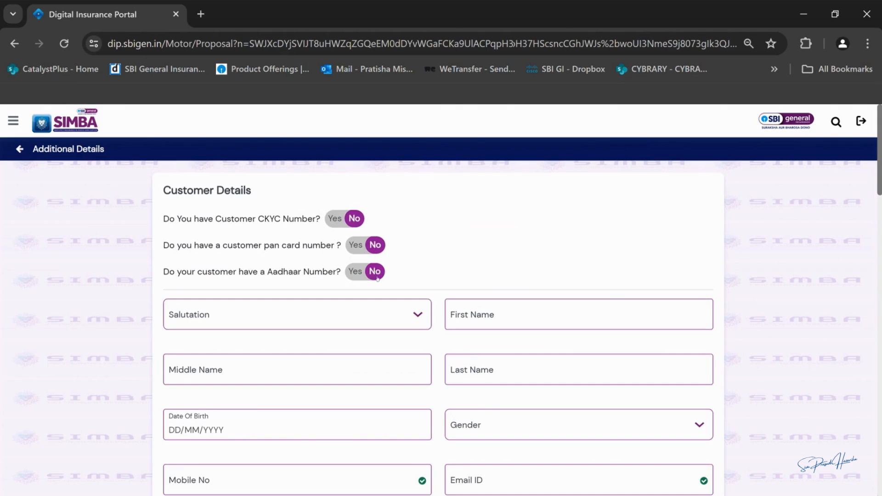
pyautogui.click(416, 314)
pyautogui.click(193, 391)
pyautogui.click(473, 314)
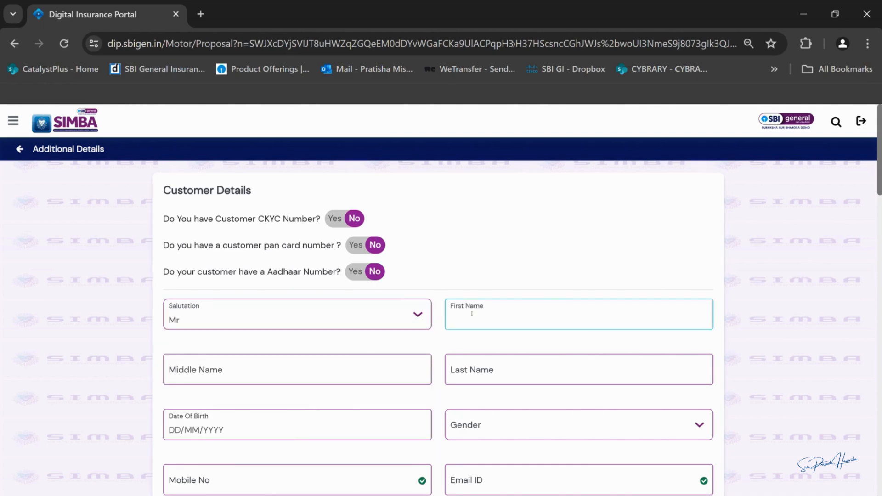
pyautogui.press('Tab')
pyautogui.write('DD')
pyautogui.press('Tab')
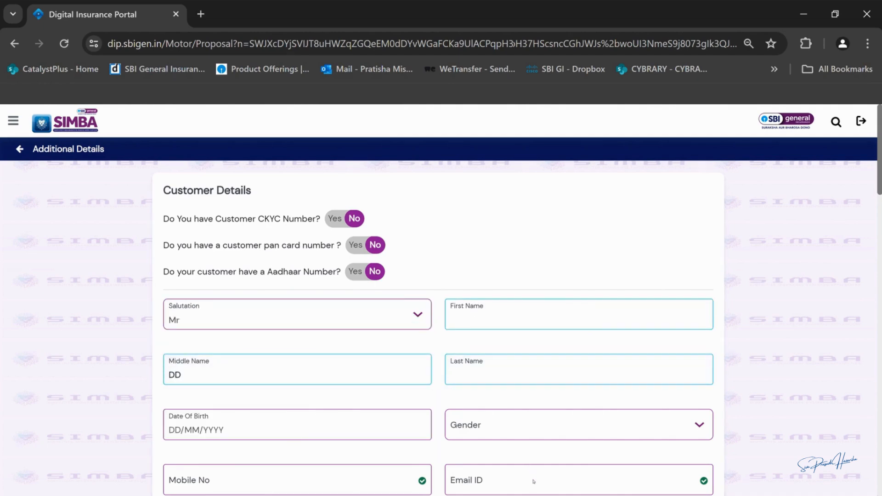
pyautogui.press('Tab')
pyautogui.scroll(-3, 338, 434)
pyautogui.write('01011990')
pyautogui.click(478, 225)
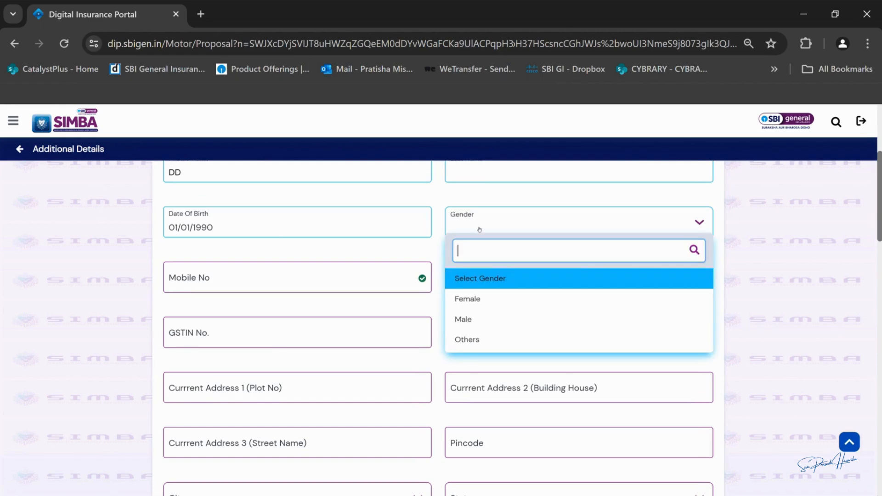
pyautogui.click(481, 317)
# Step: Fill in the customer's mobile number, e-mail, locality Mumbai and both address lines
pyautogui.click(297, 282)
pyautogui.write('0000000000')
pyautogui.click(528, 282)
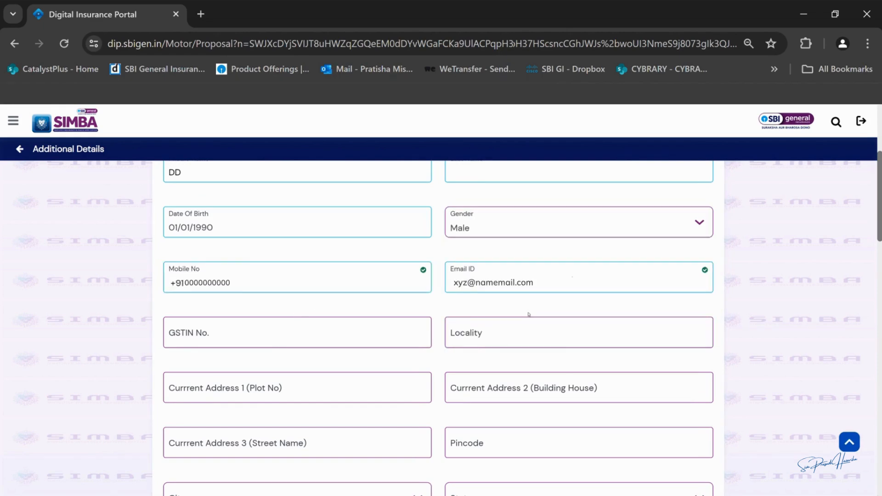
pyautogui.click(531, 334)
pyautogui.write('Mumbai')
pyautogui.click(300, 389)
pyautogui.click(523, 391)
# Step: Pick the Mumbai pincode to fill city and state, and tick the declaration
pyautogui.scroll(-4, 522, 427)
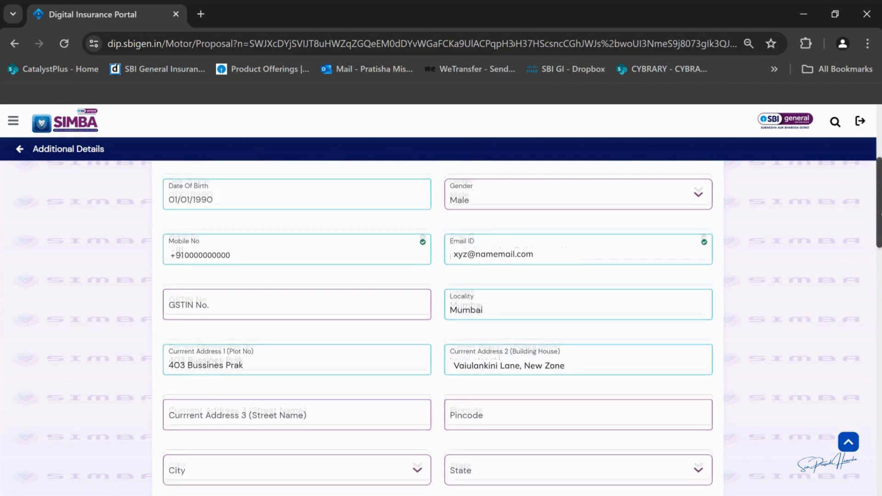
pyautogui.click(538, 261)
pyautogui.write('4000')
pyautogui.click(478, 327)
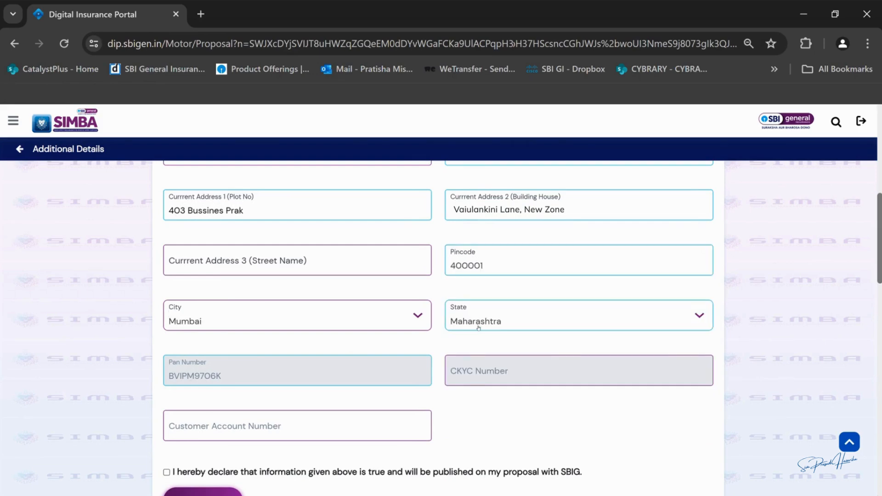
pyautogui.scroll(-4, 479, 328)
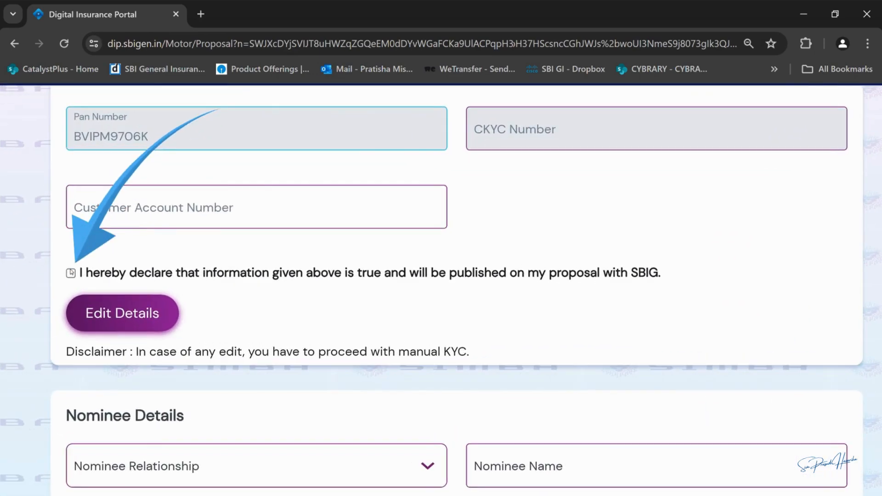
pyautogui.click(167, 305)
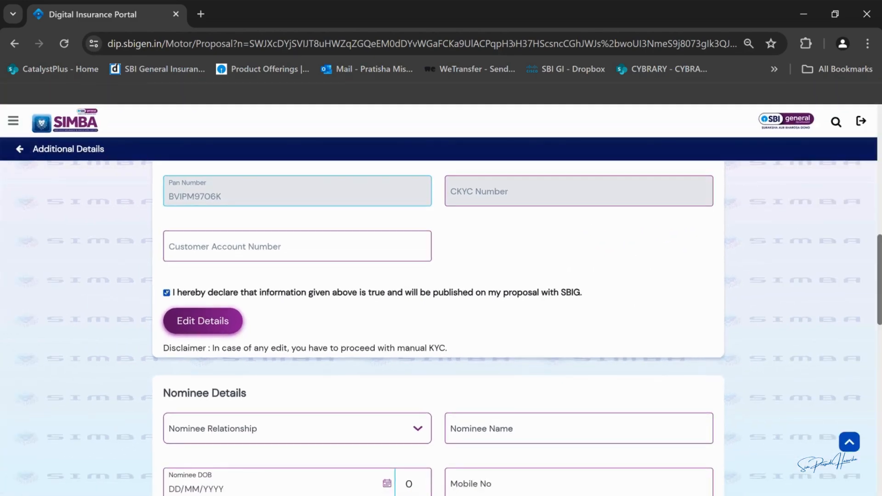
pyautogui.scroll(-3, 438, 329)
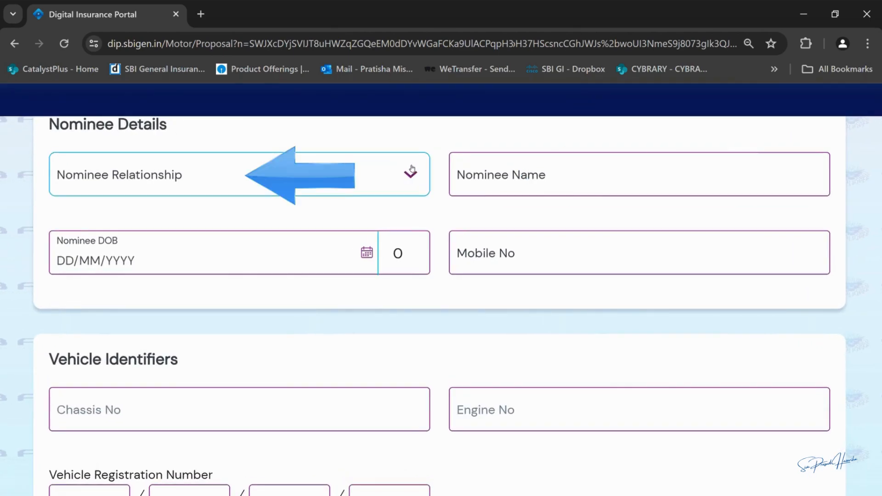
pyautogui.click(416, 175)
pyautogui.click(98, 341)
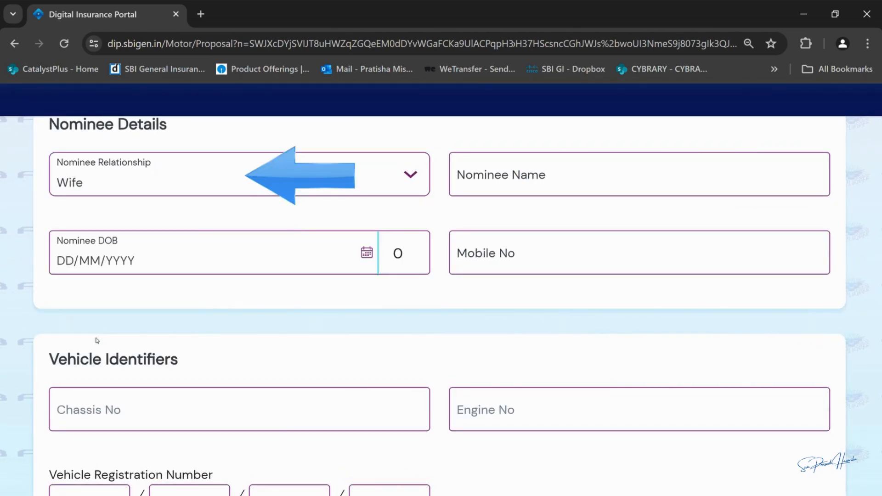
pyautogui.click(506, 182)
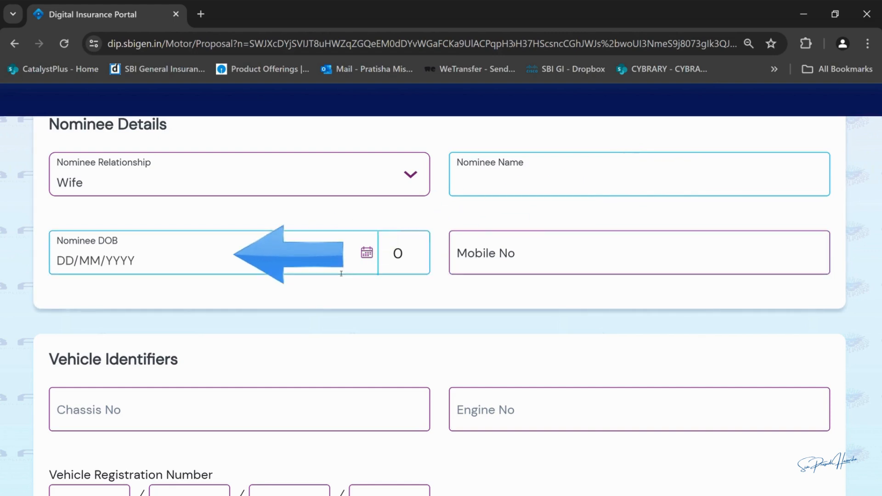
pyautogui.click(115, 261)
pyautogui.click(114, 326)
pyautogui.click(586, 261)
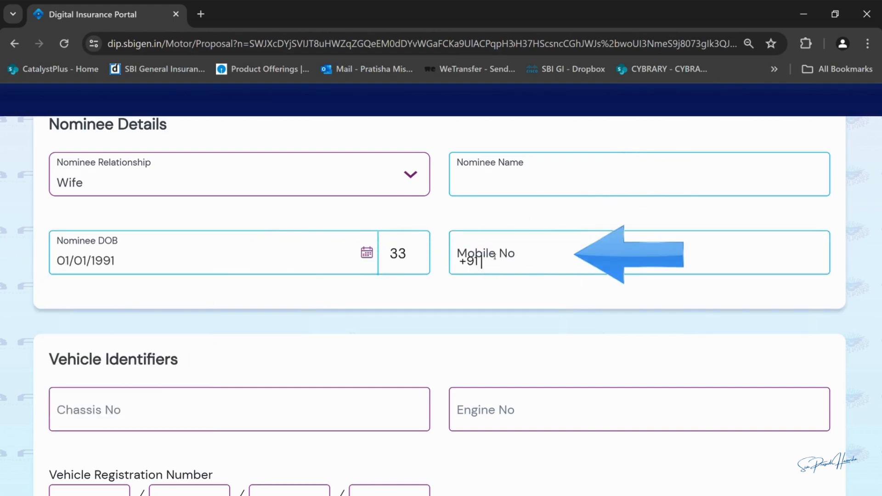
pyautogui.click(590, 306)
pyautogui.scroll(-1, 451, 250)
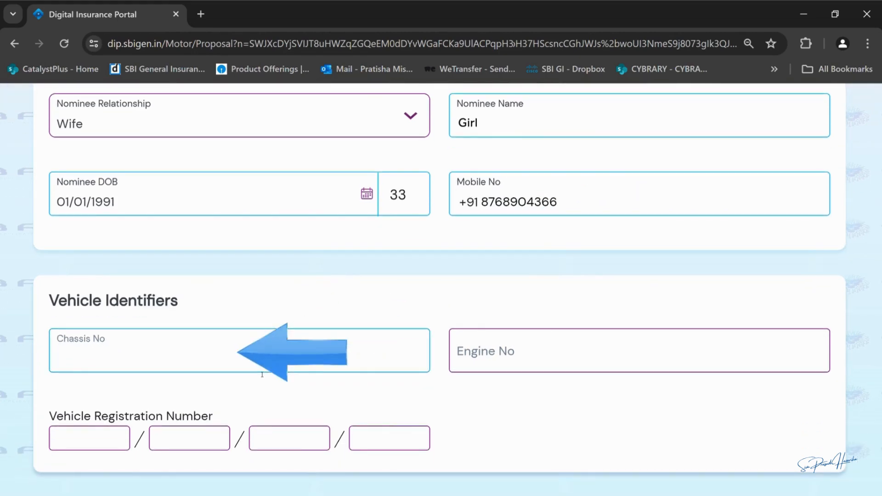
pyautogui.hotkey('ctrl', 'v')
pyautogui.press('Tab')
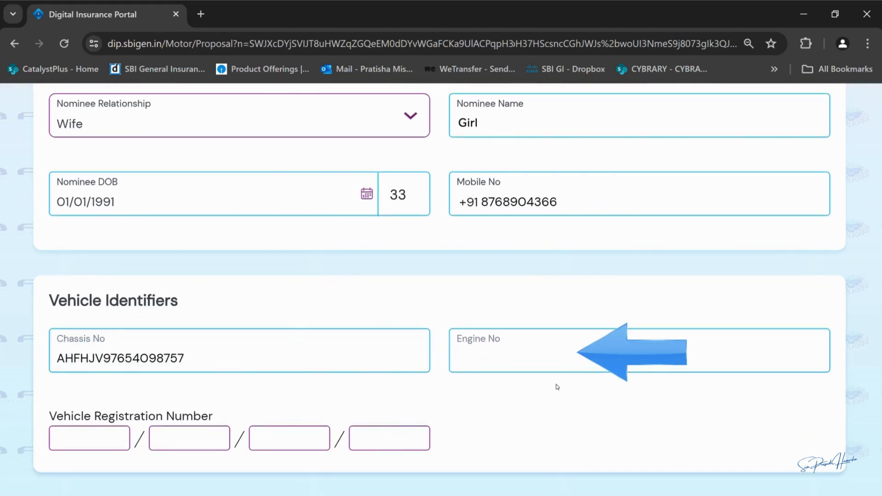
pyautogui.write('3456786')
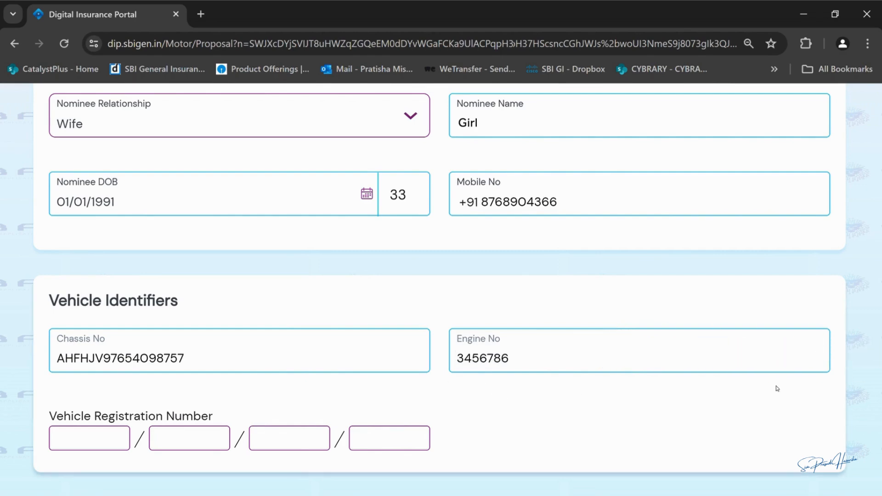
pyautogui.scroll(-6, 440, 290)
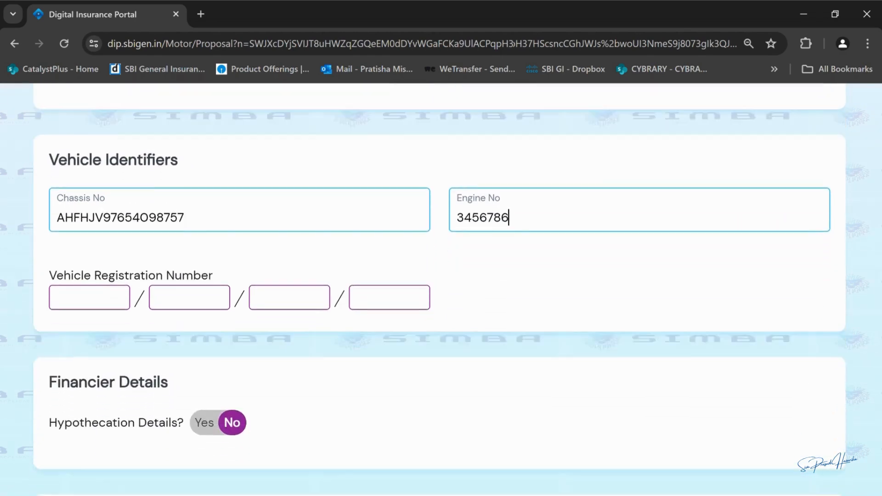
pyautogui.scroll(-1, 440, 289)
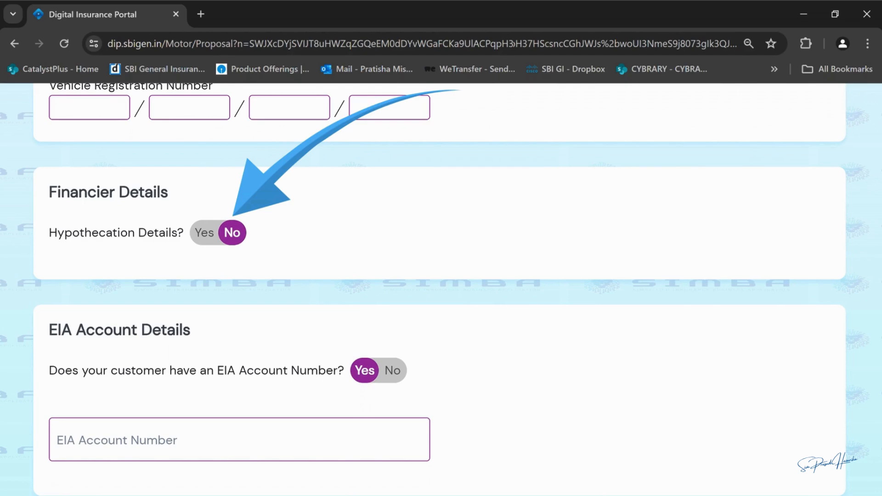
pyautogui.scroll(-4, 440, 290)
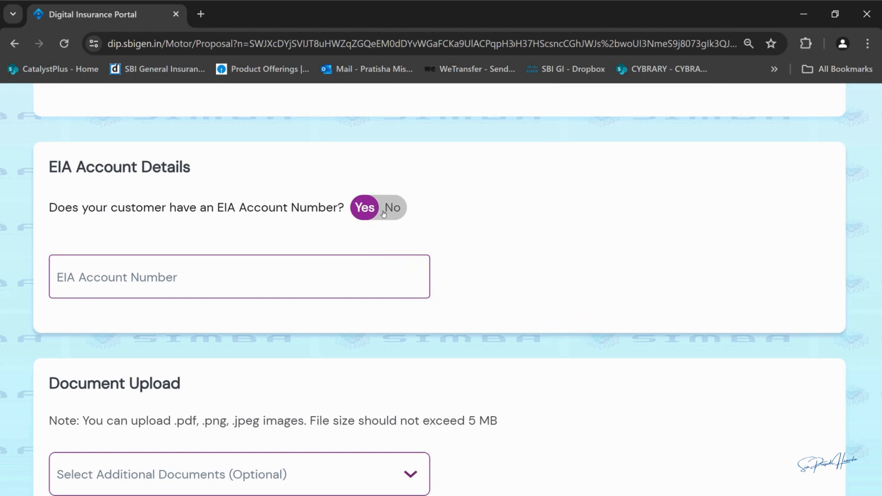
# Step: Set EIA account to No and choose NSDL Data Management Ltd. as repository
pyautogui.click(384, 213)
pyautogui.scroll(-1, 401, 256)
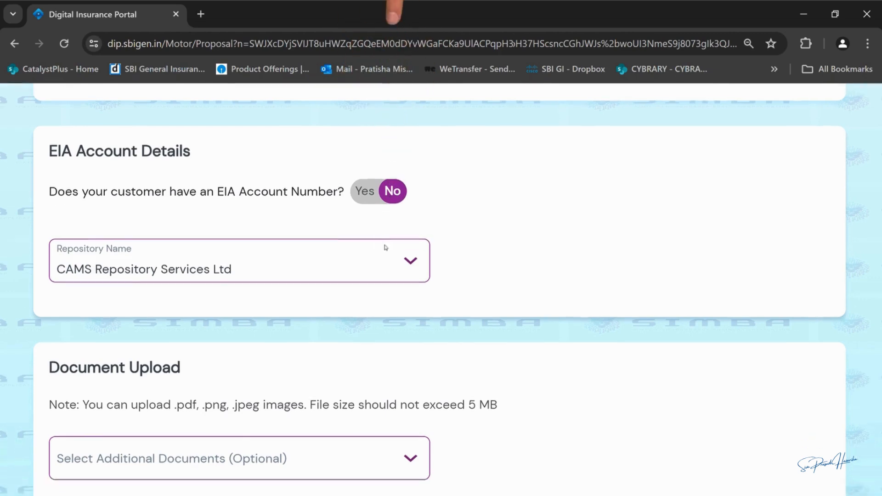
pyautogui.click(417, 219)
pyautogui.click(320, 306)
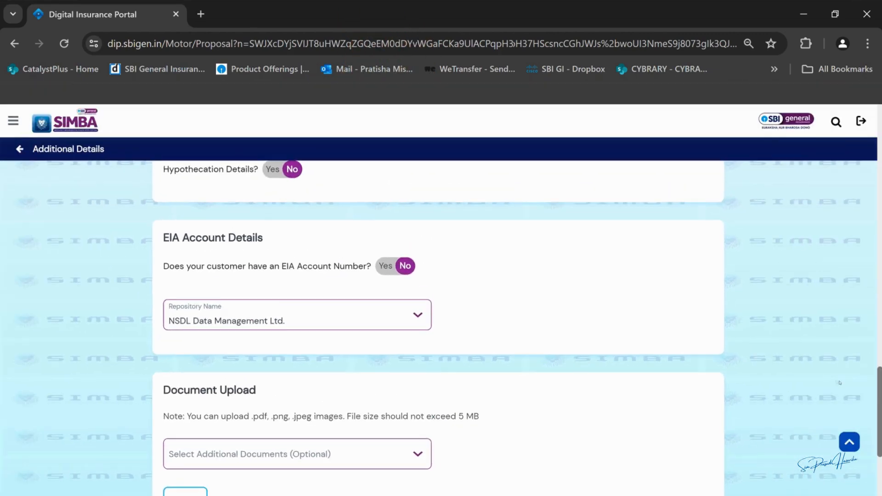
# Step: Accept the declaration, leaving additional documents unchosen, and submit for email and mobile OTP verification
pyautogui.scroll(-4, 840, 383)
pyautogui.click(417, 283)
pyautogui.scroll(-1, 428, 348)
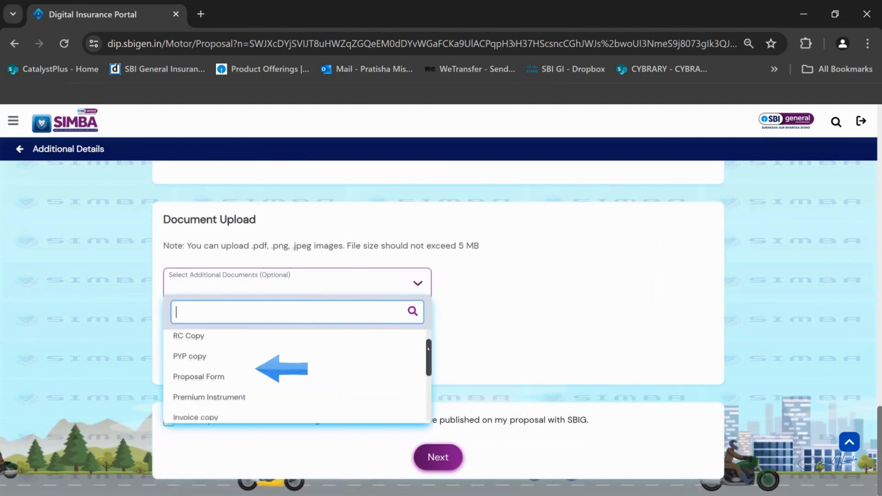
pyautogui.moveTo(428, 348); pyautogui.dragTo(427, 402)
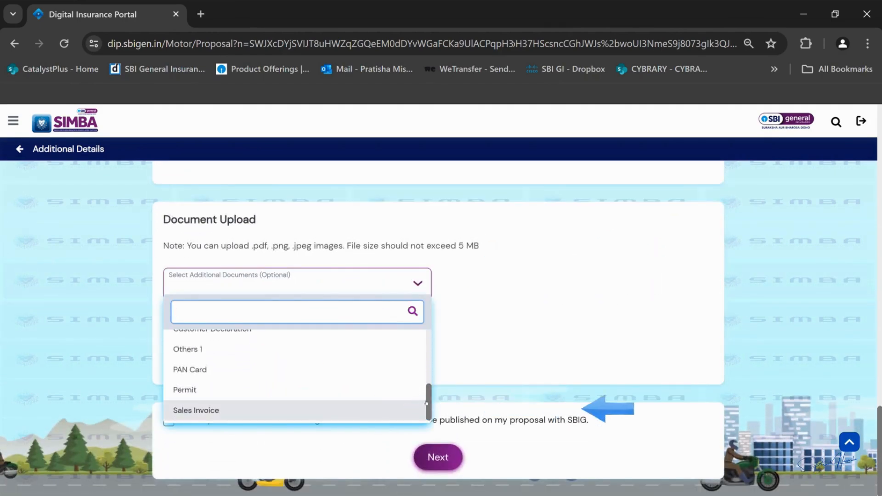
pyautogui.click(464, 359)
pyautogui.click(169, 420)
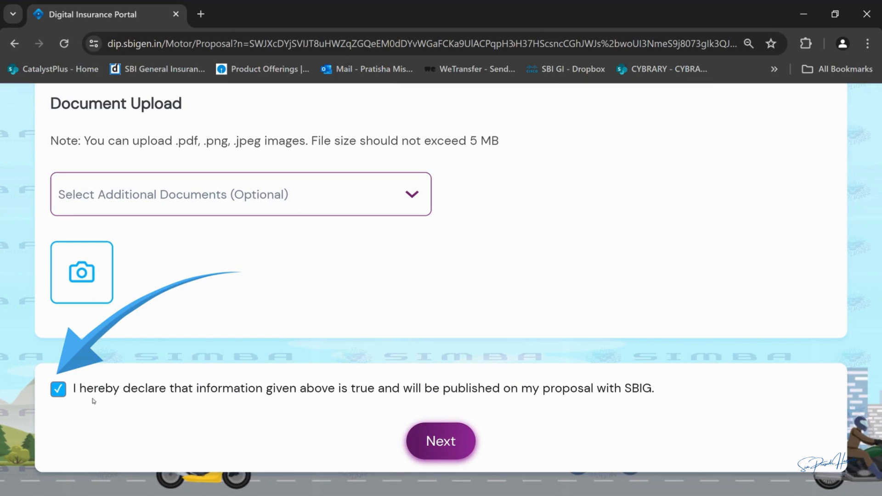
pyautogui.click(441, 441)
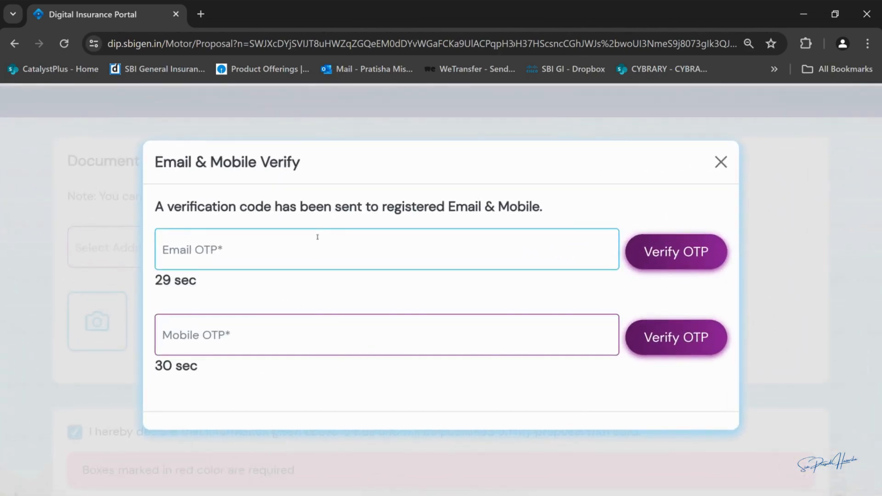
# Step: Enter and verify both the email and mobile OTP codes, then go back to the dashboard from the quotation popup
pyautogui.click(317, 237)
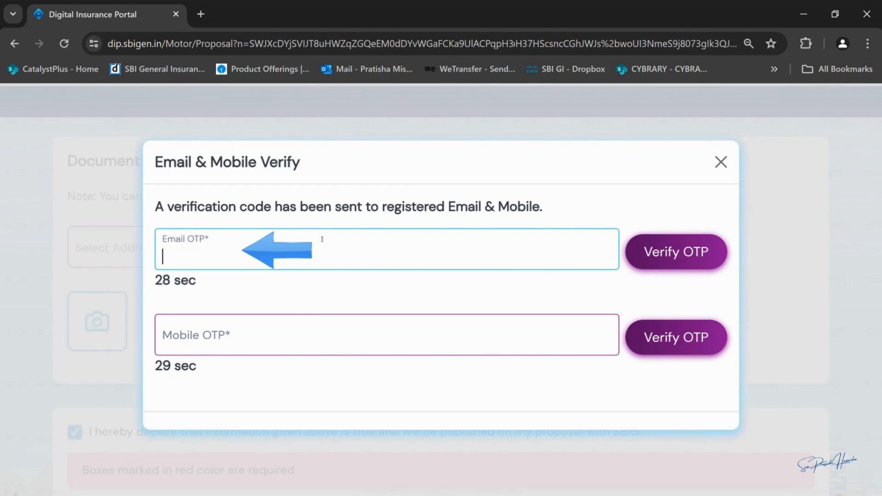
pyautogui.write('123456')
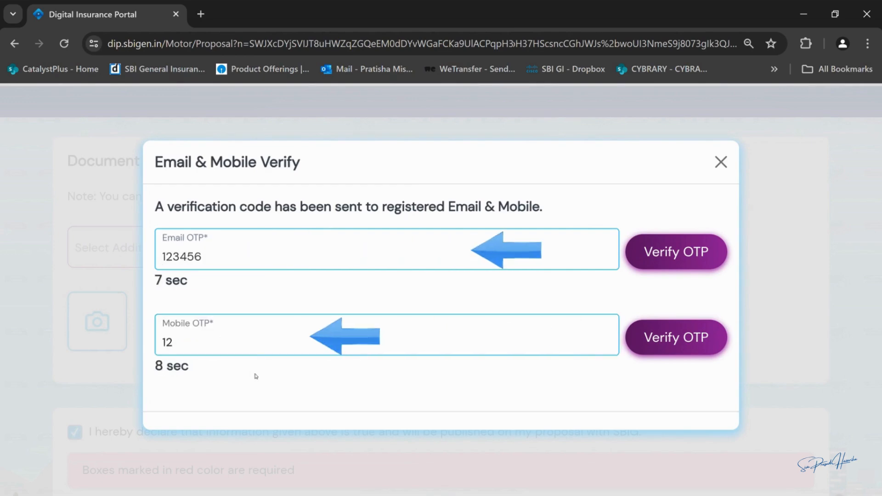
pyautogui.write('3456')
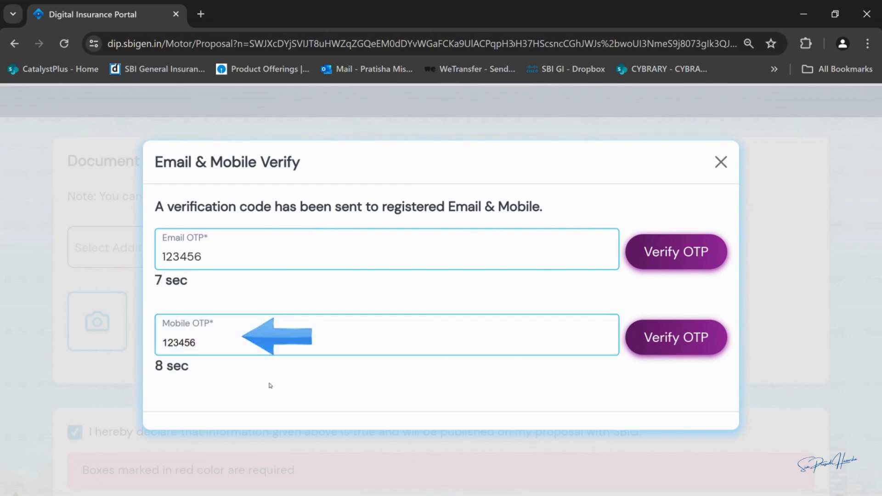
pyautogui.click(663, 328)
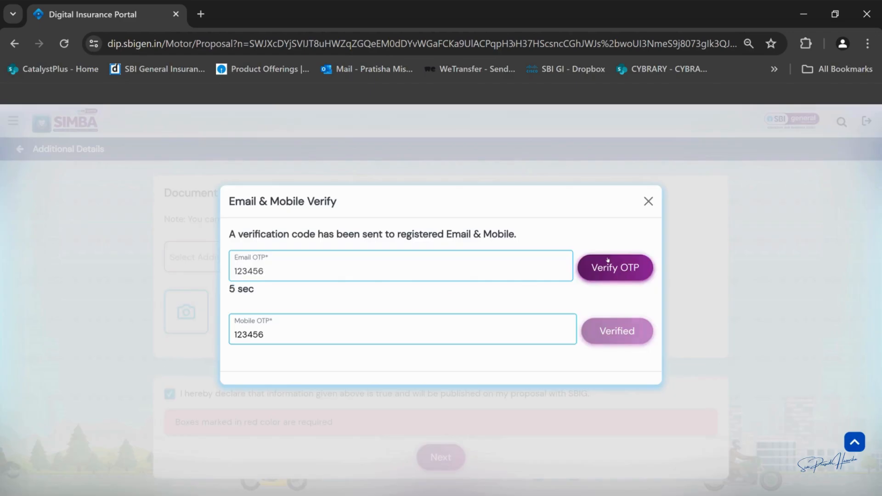
pyautogui.click(608, 262)
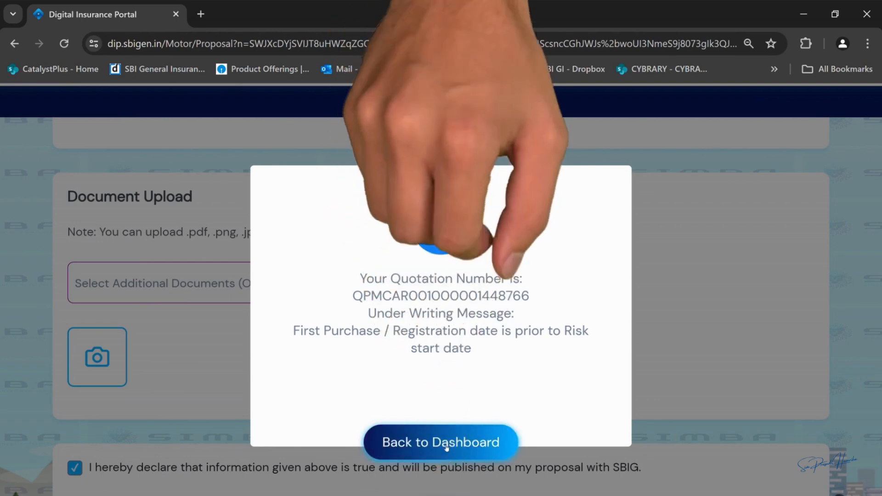
pyautogui.click(445, 445)
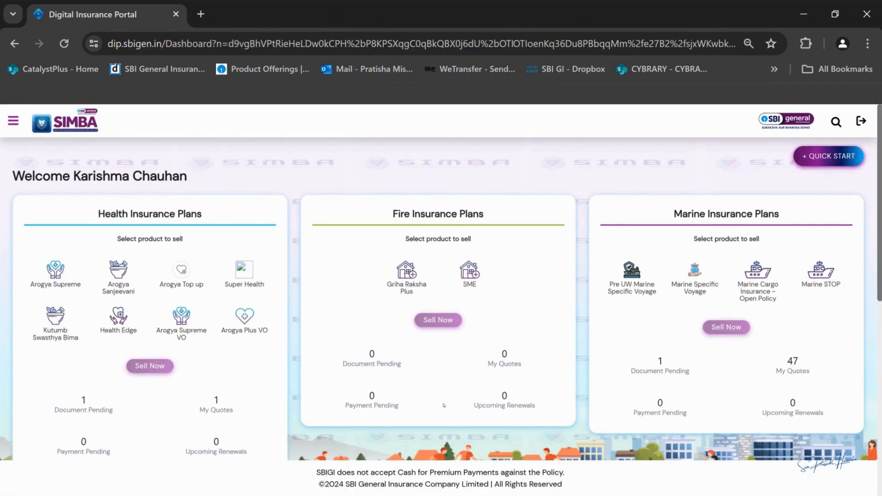
# Step: Open the second quote in the My Motor Quotes listing
pyautogui.scroll(-5, 444, 406)
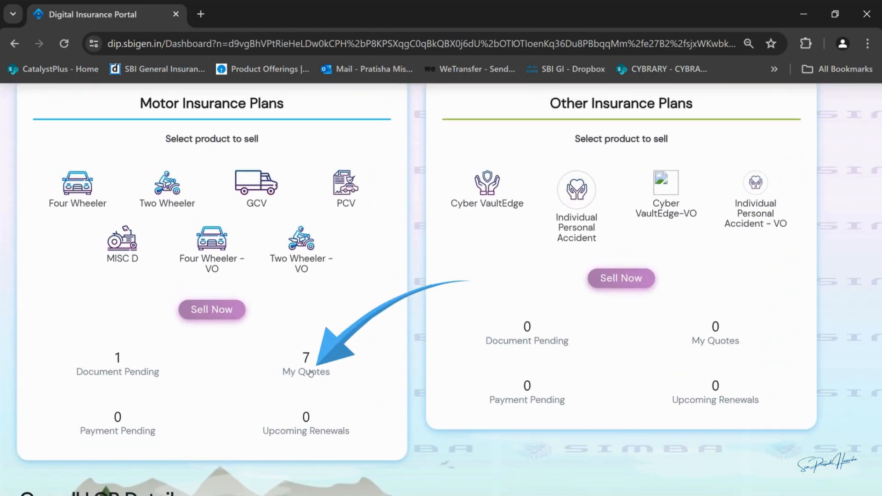
pyautogui.click(311, 372)
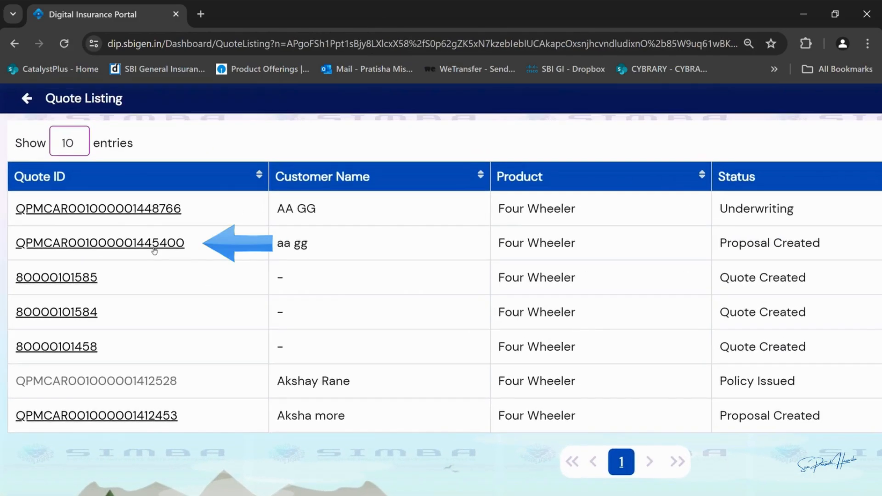
pyautogui.click(154, 251)
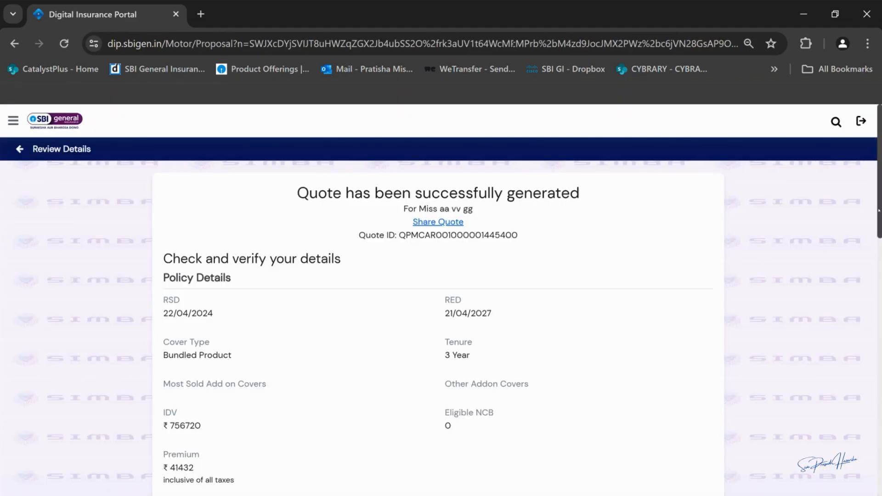
# Step: Review the Ford Classic quote's policy, vehicle and customer details and confirm them
pyautogui.scroll(-5, 879, 209)
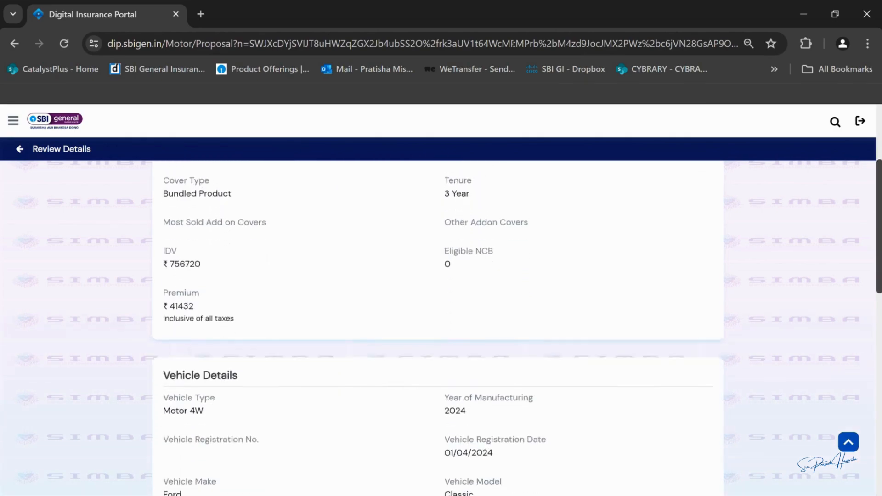
pyautogui.scroll(-4, 877, 346)
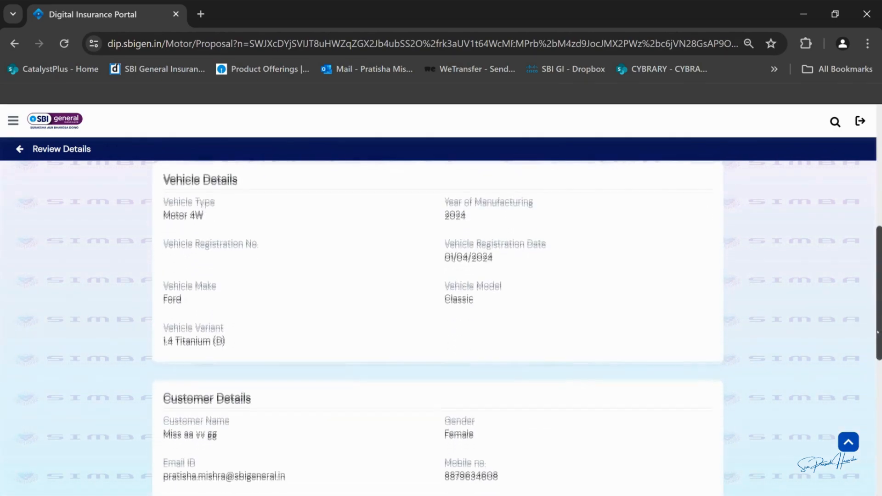
pyautogui.scroll(-8, 877, 345)
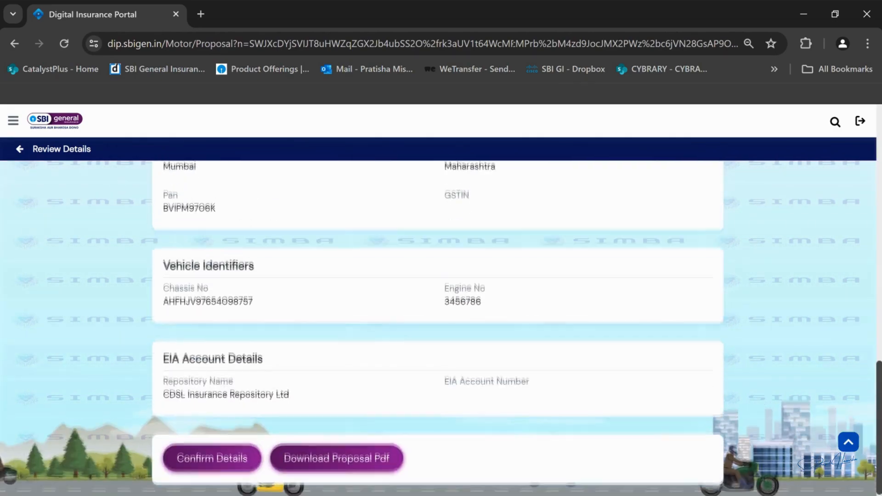
pyautogui.click(227, 464)
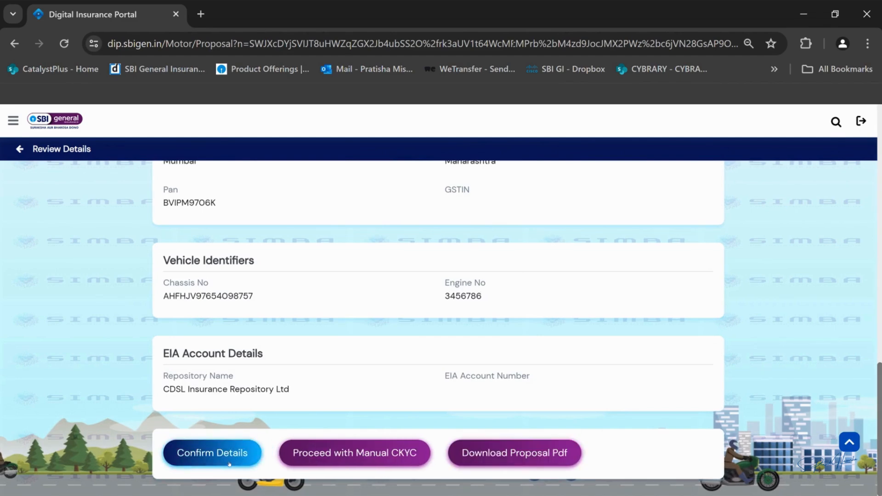
# Step: Start manual CKYC with city Mumbai, Aadhar Card as identity proof and its ID number
pyautogui.click(394, 454)
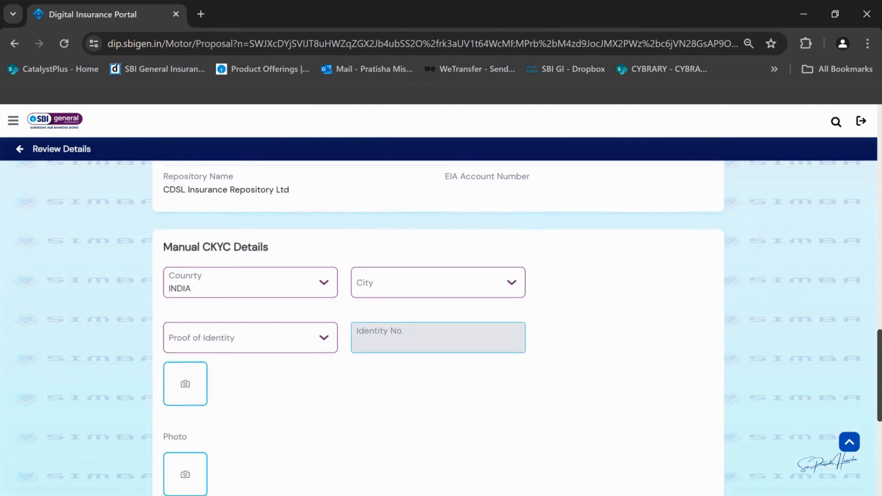
pyautogui.click(411, 195)
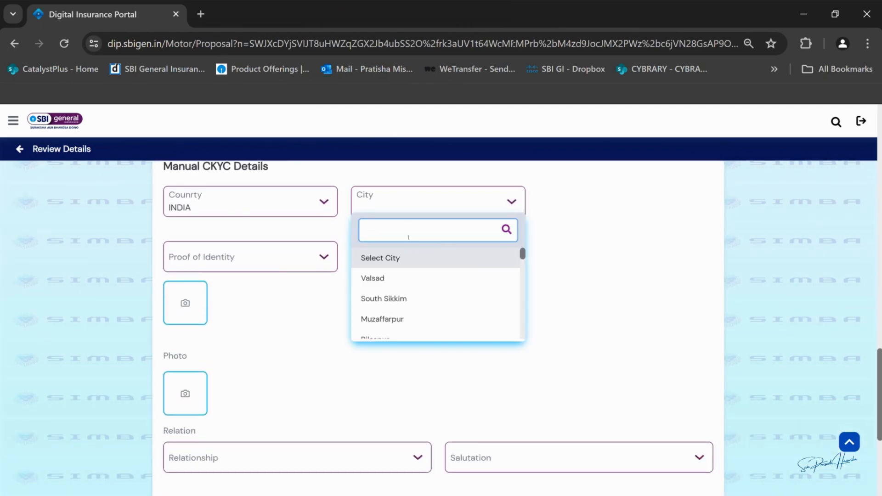
pyautogui.write('mum')
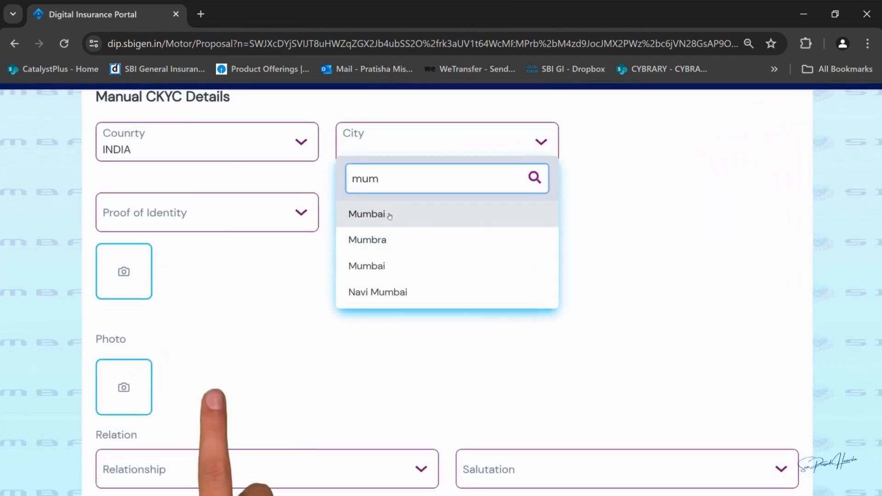
pyautogui.click(390, 216)
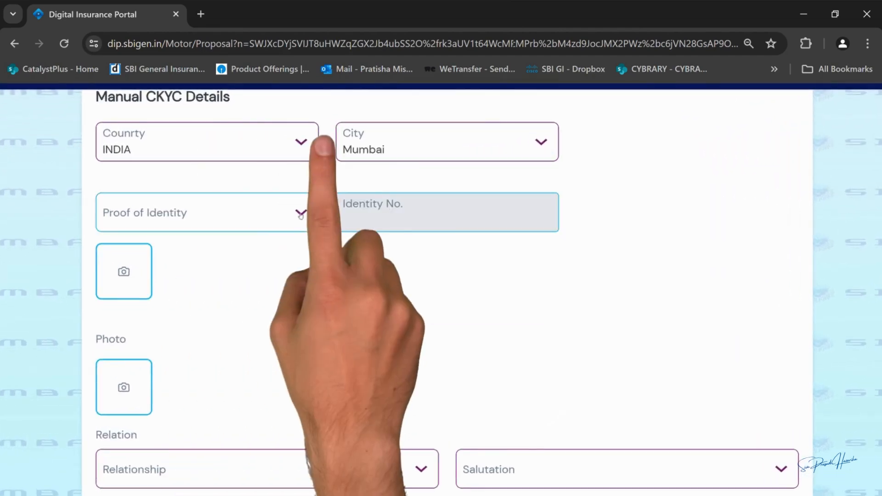
pyautogui.click(186, 217)
pyautogui.click(145, 357)
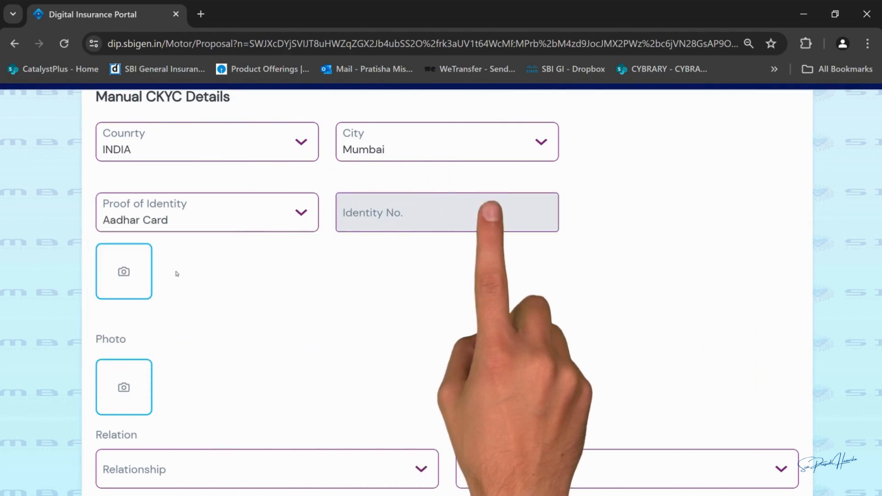
pyautogui.click(437, 226)
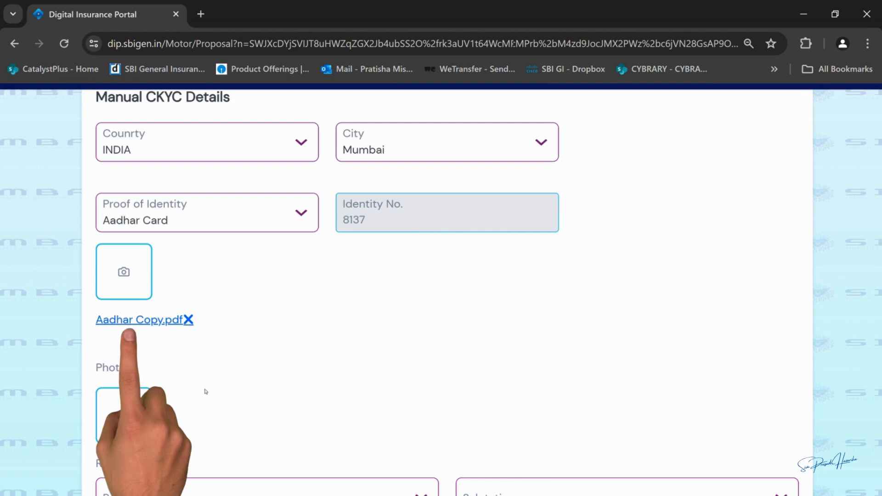
# Step: Set relationship to Spouse with salutation Mr., enter the spouse's full name, and save the CKYC details
pyautogui.scroll(-4, 178, 272)
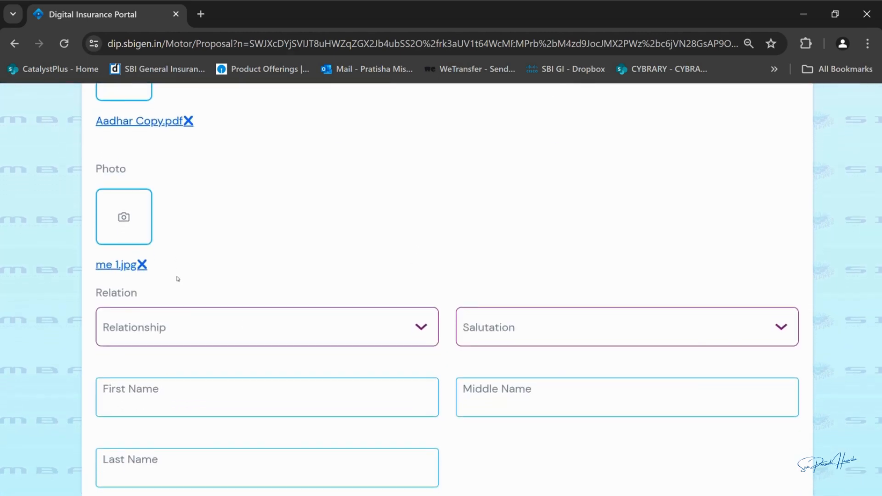
pyautogui.click(186, 321)
pyautogui.click(185, 425)
pyautogui.click(527, 328)
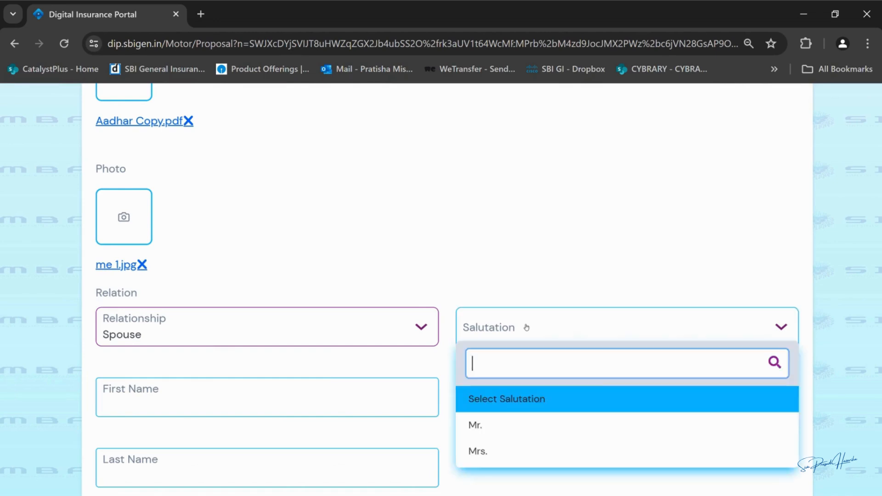
pyautogui.click(502, 427)
pyautogui.click(339, 403)
pyautogui.click(572, 402)
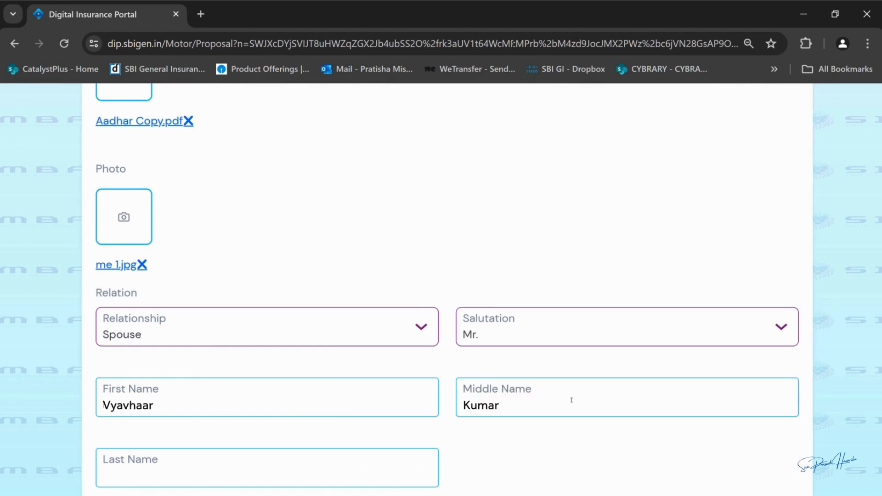
pyautogui.click(301, 481)
pyautogui.scroll(-4, 300, 481)
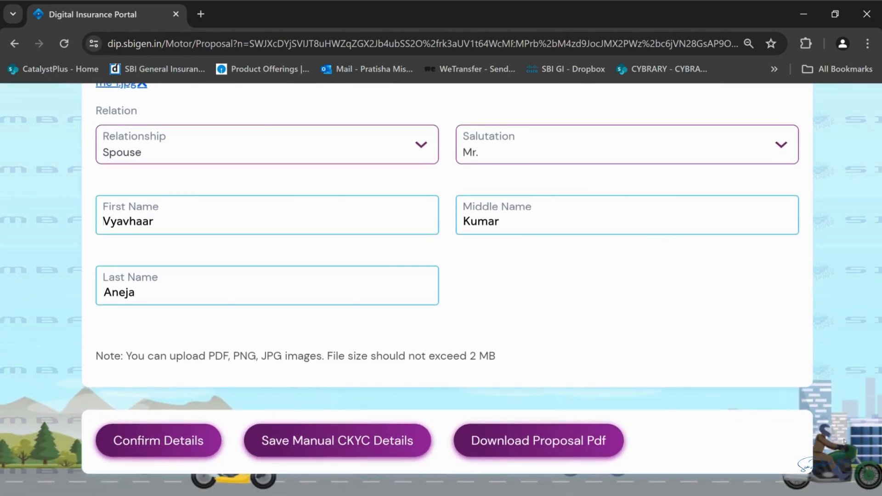
pyautogui.click(354, 441)
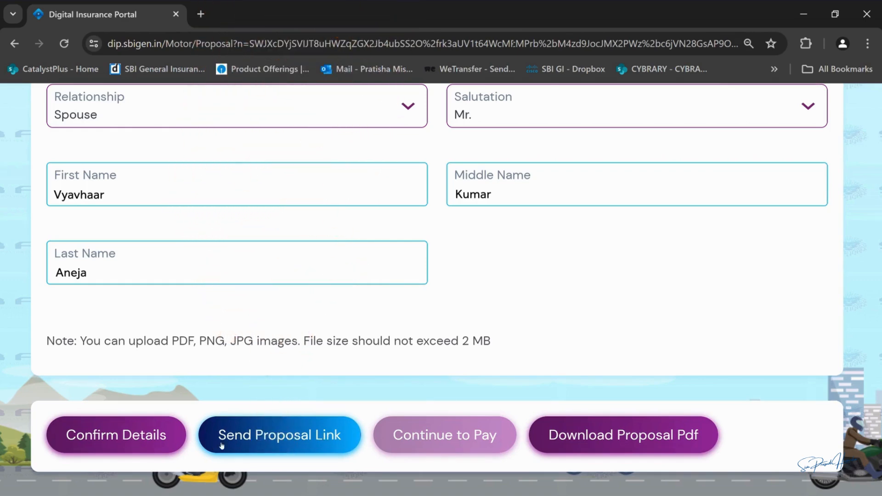
# Step: Send the e-proposal link and submit the customer's Policy App Code for consent verification
pyautogui.click(304, 440)
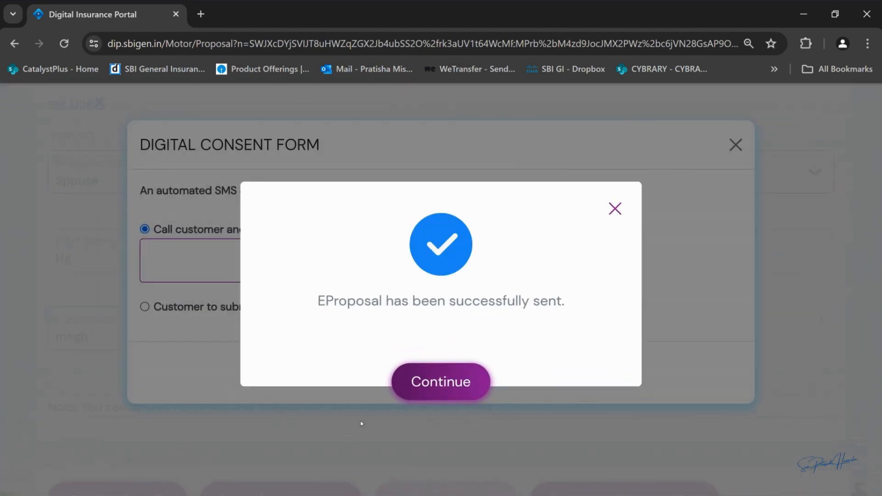
pyautogui.click(433, 389)
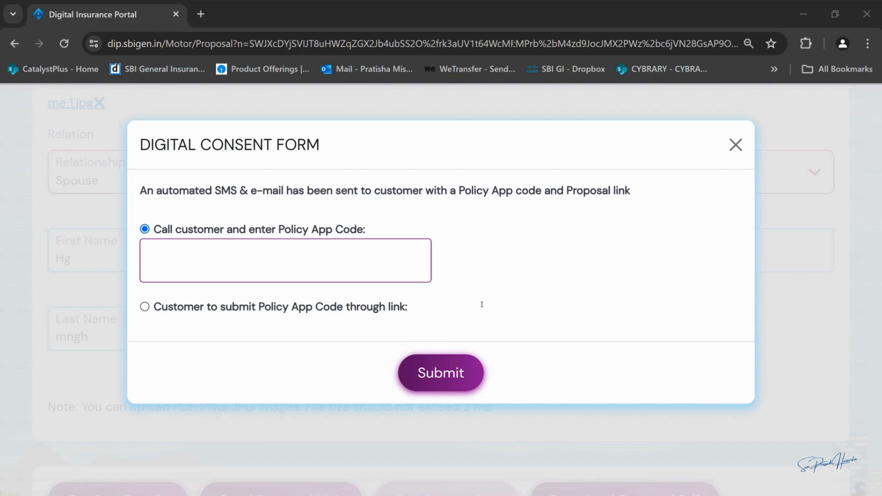
pyautogui.click(167, 256)
pyautogui.write('1234')
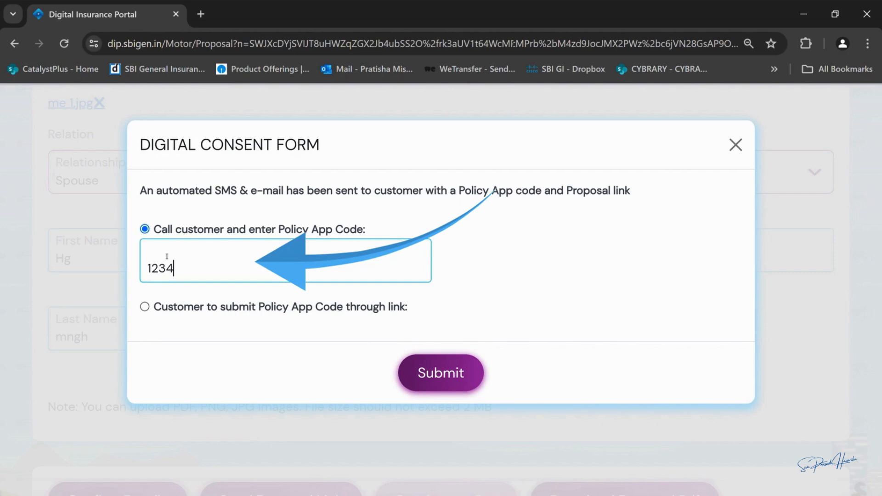
pyautogui.write('56')
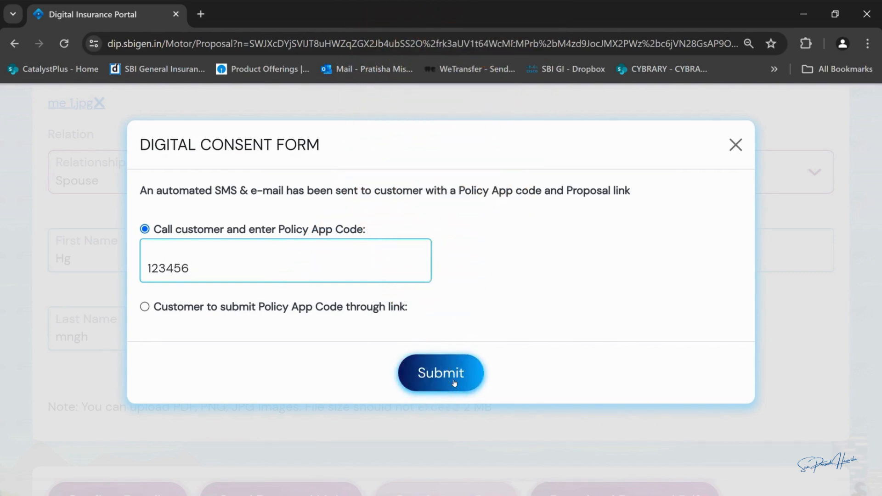
pyautogui.click(453, 383)
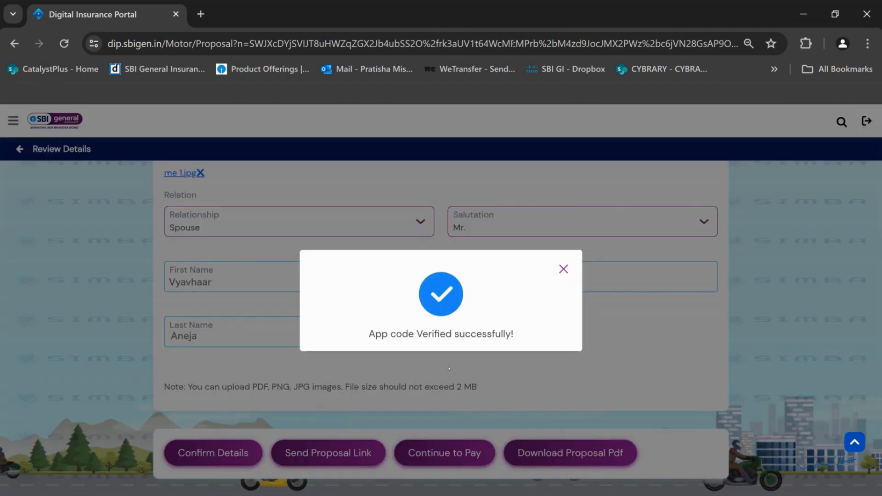
# Step: Pay the ₹41,432 premium through the Online Payment Gateway
pyautogui.click(564, 269)
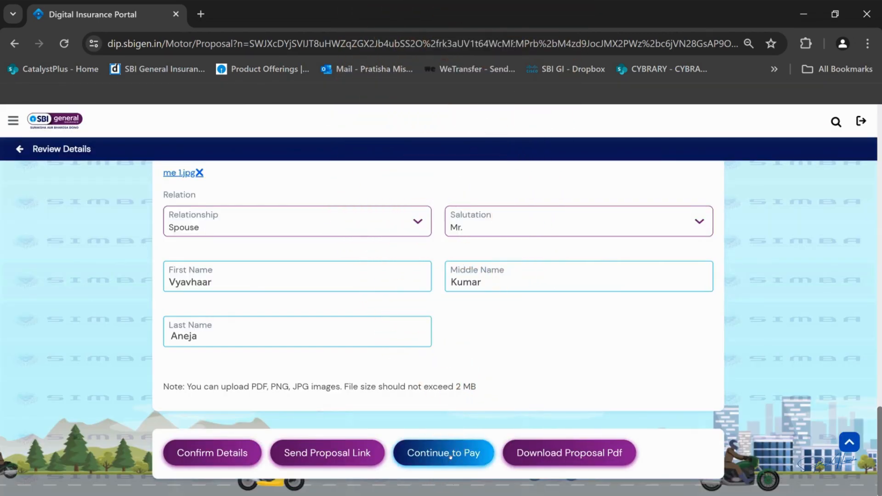
pyautogui.click(450, 453)
pyautogui.click(105, 218)
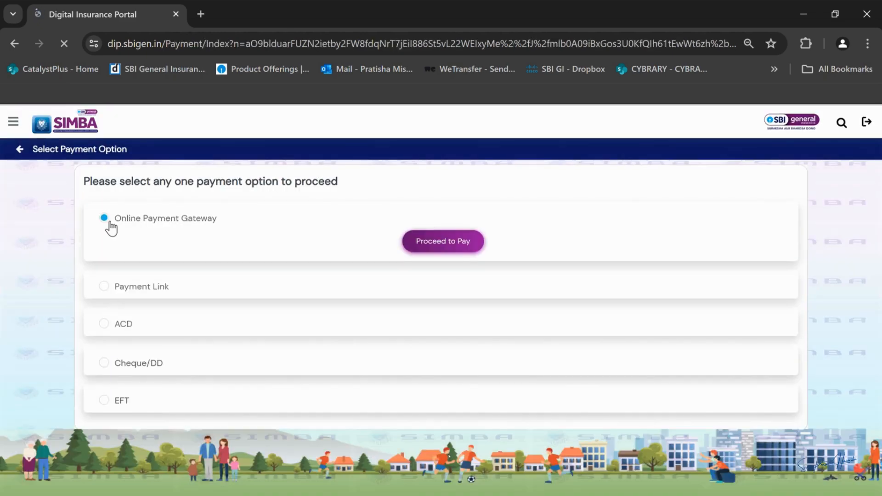
pyautogui.click(442, 248)
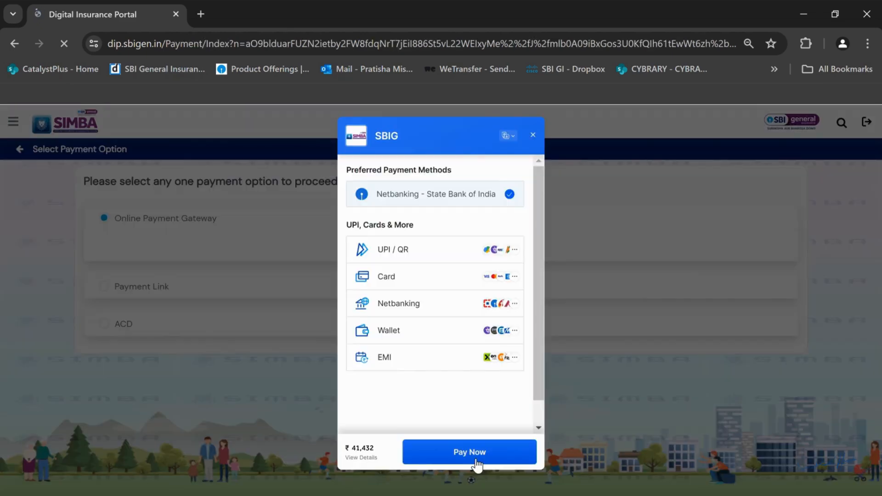
pyautogui.click(473, 457)
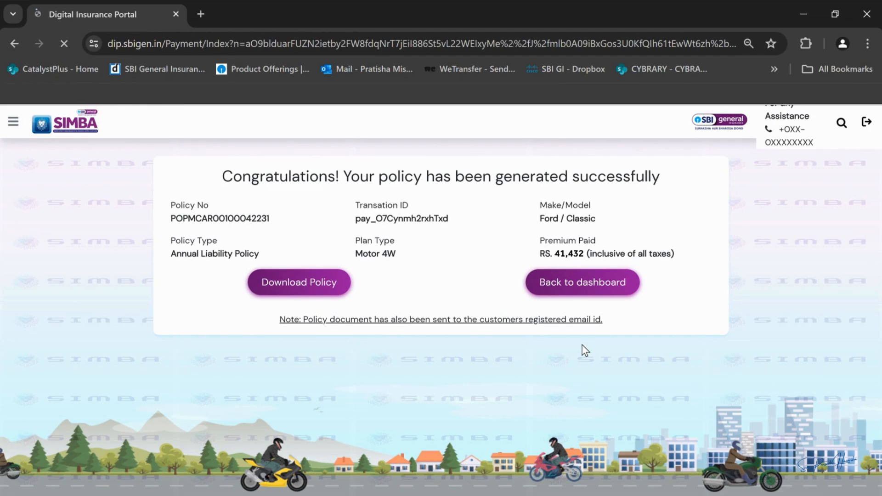
# Step: Select the Four Wheeler product on the dashboard
pyautogui.scroll(-6, 441, 299)
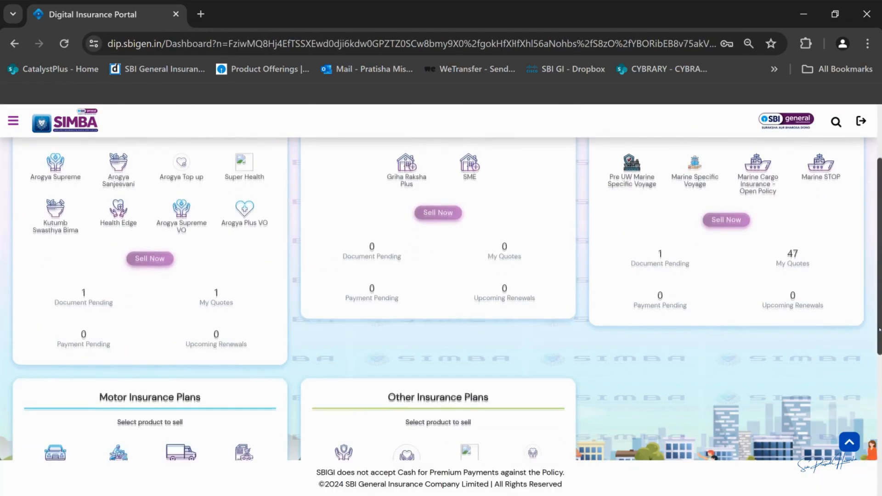
pyautogui.scroll(-1, 441, 299)
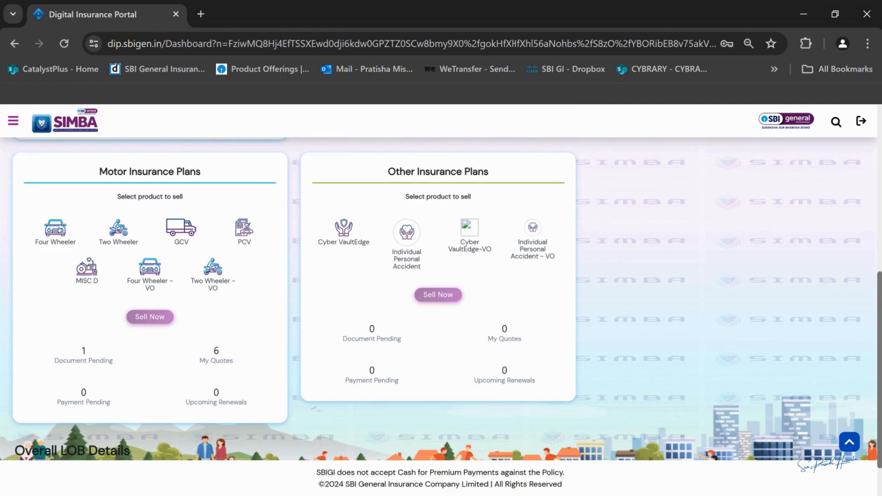
pyautogui.click(60, 229)
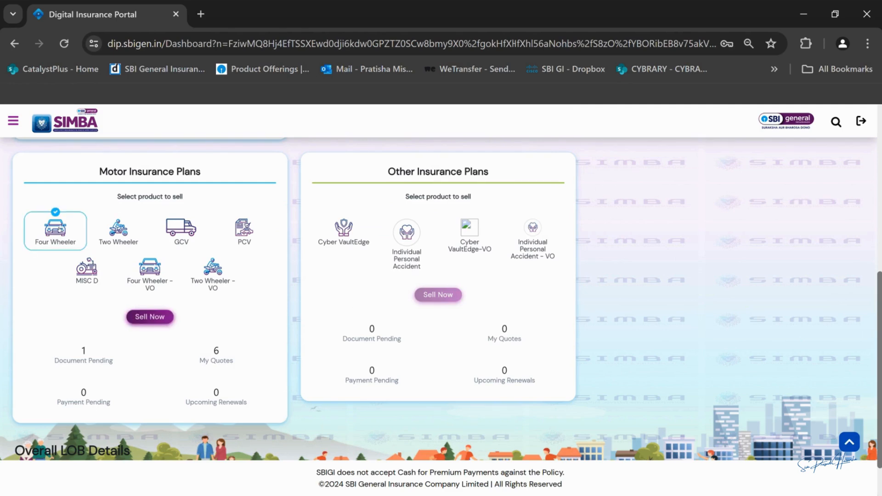